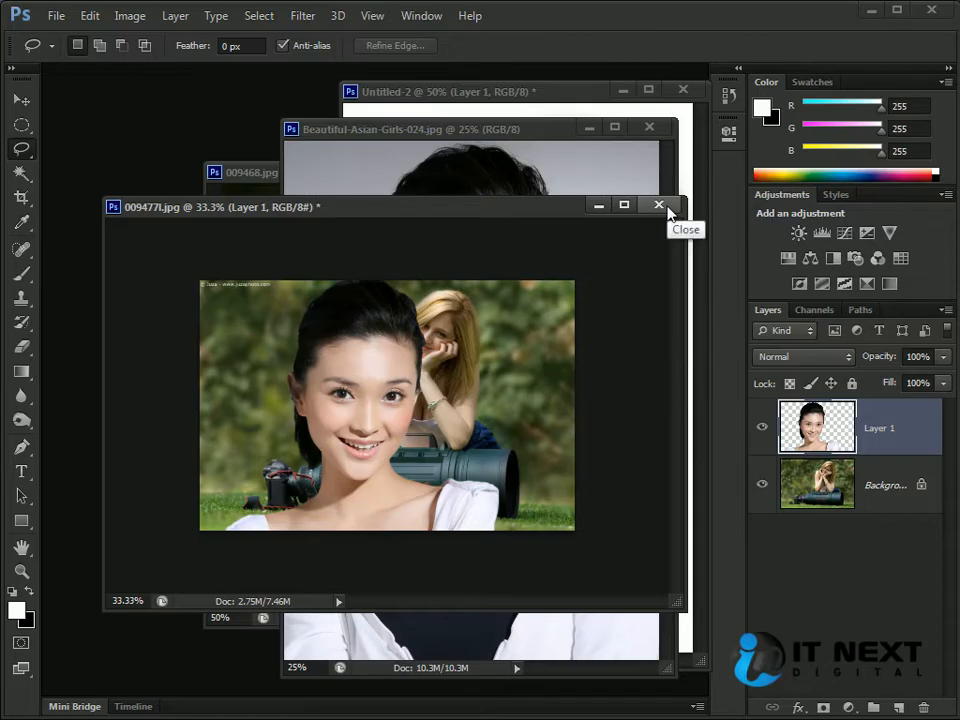
# Close 009477l.jpg without saving, then clear the selection in Beautiful-Asian-Girls-024.jpg
pyautogui.click(665, 208)
pyautogui.click(482, 287)
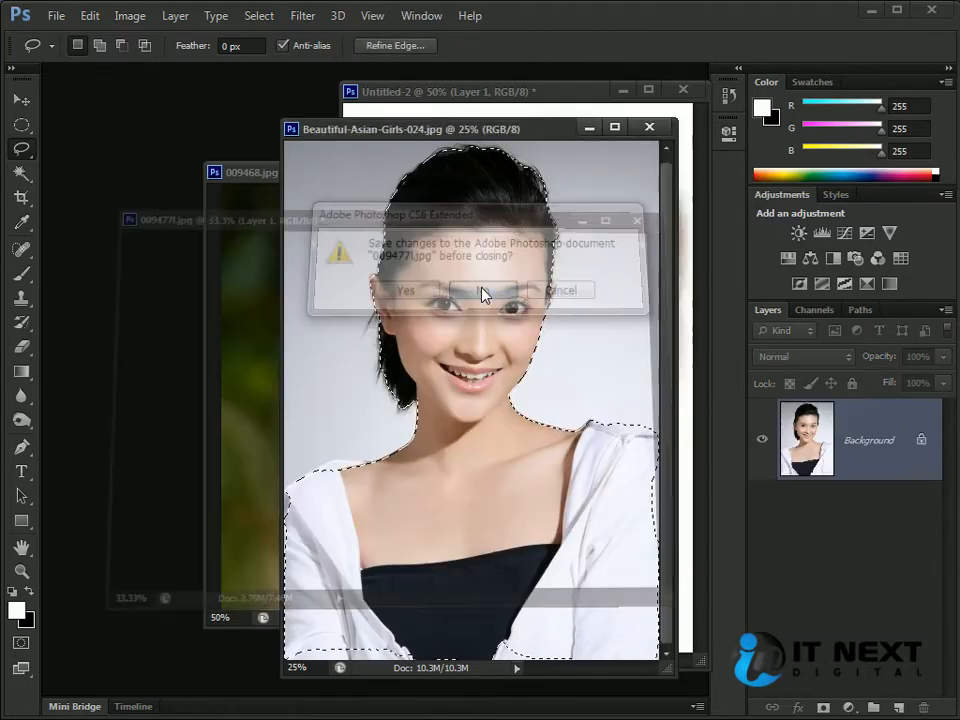
pyautogui.moveTo(520, 128); pyautogui.dragTo(212, 88)
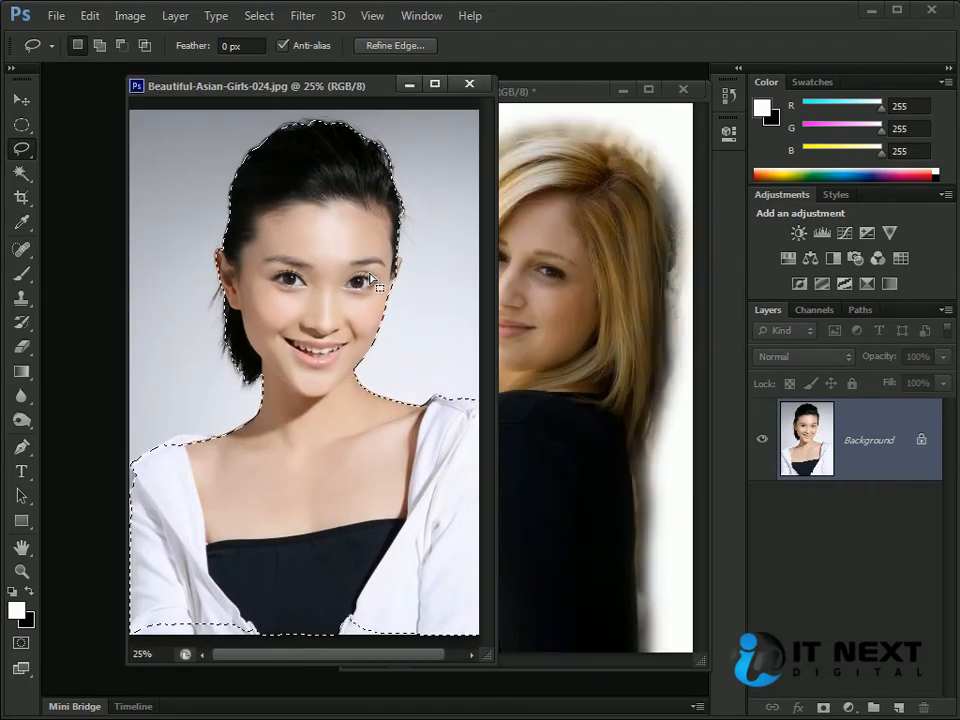
pyautogui.hotkey('ctrl', 'd')
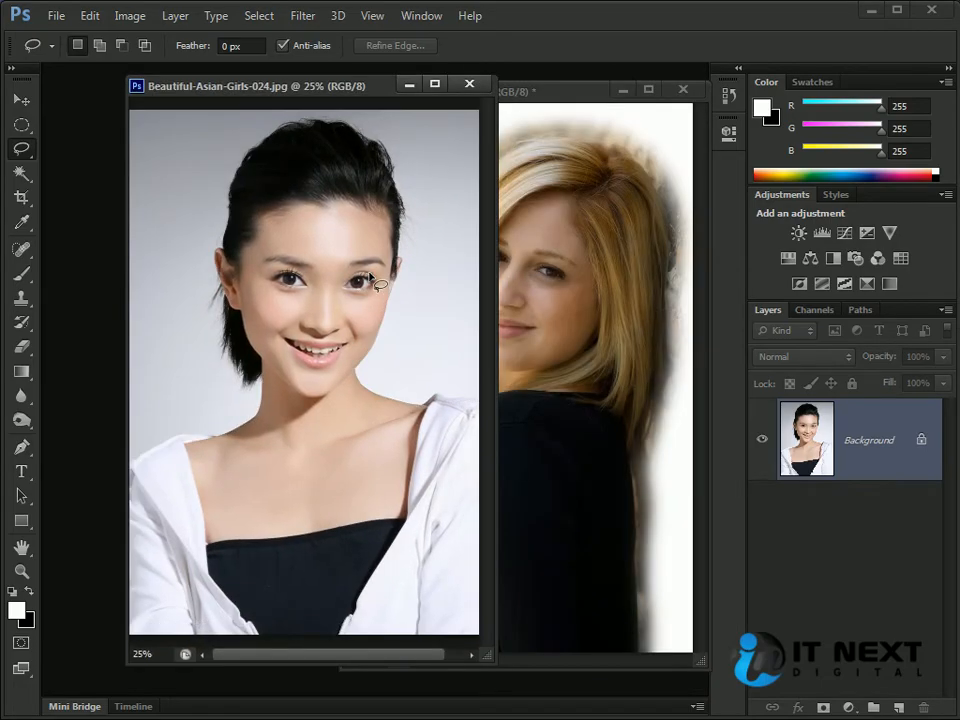
# Sample the plain background on both sides of the woman with the Magic Wand, adding further areas on the left down to the sleeve
pyautogui.click(21, 178)
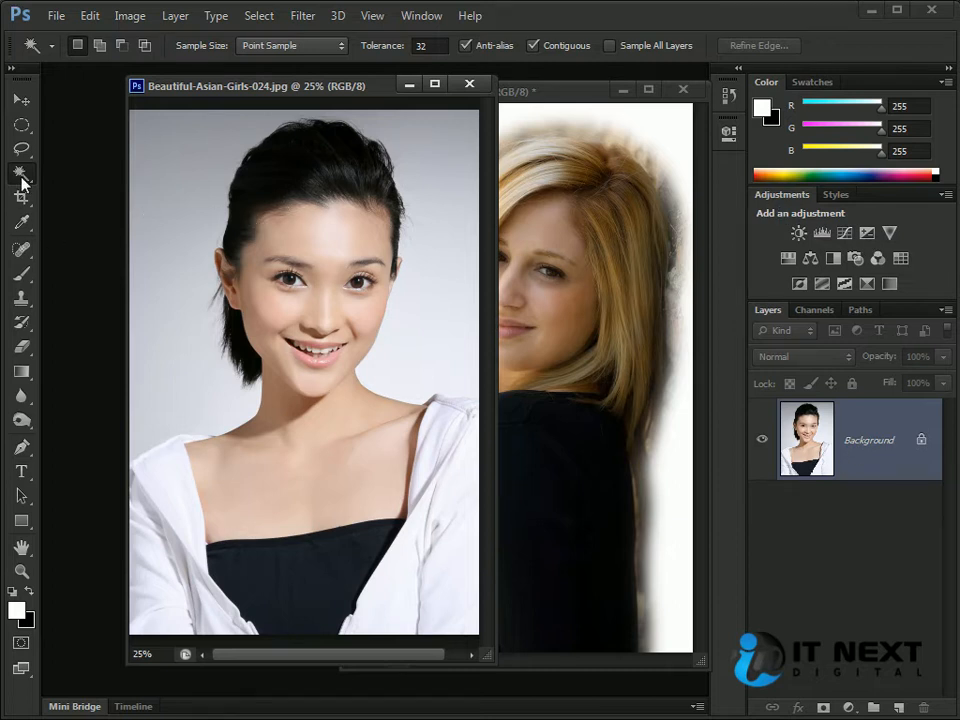
pyautogui.click(174, 264)
pyautogui.click(437, 321)
pyautogui.click(425, 165)
pyautogui.keyDown('shift'); pyautogui.click(193, 154); pyautogui.keyUp('shift')
pyautogui.keyDown('shift'); pyautogui.click(193, 294); pyautogui.keyUp('shift')
pyautogui.keyDown('shift'); pyautogui.click(188, 590); pyautogui.keyUp('shift')
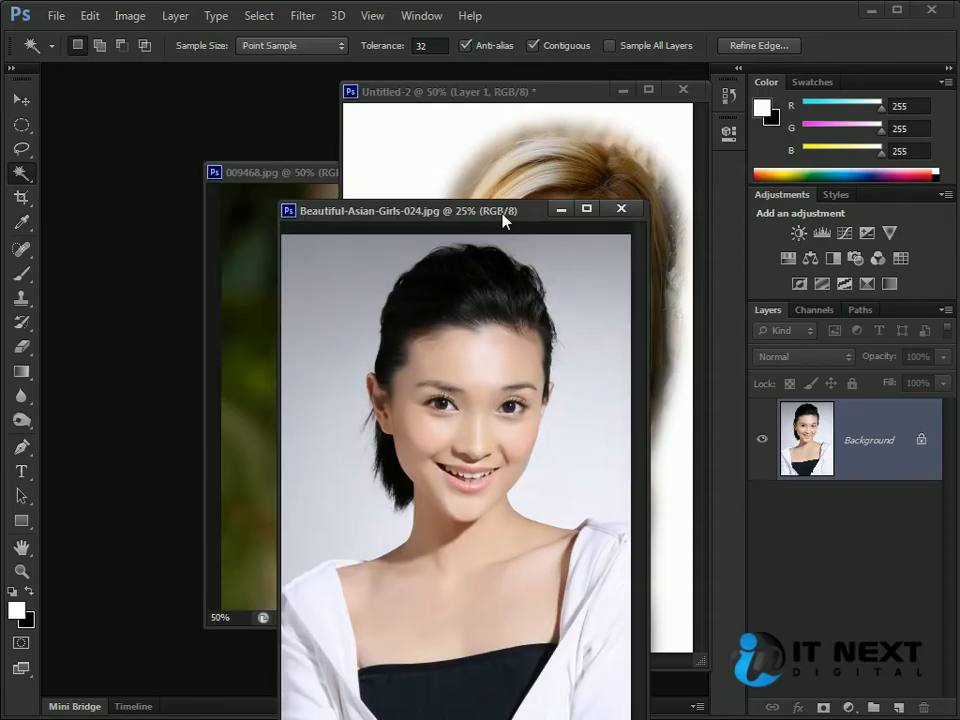
# Close Untitled-2 without saving and close 009468.jpg, leaving the portrait photo open
pyautogui.moveTo(503, 220); pyautogui.dragTo(341, 113)
pyautogui.click(683, 89)
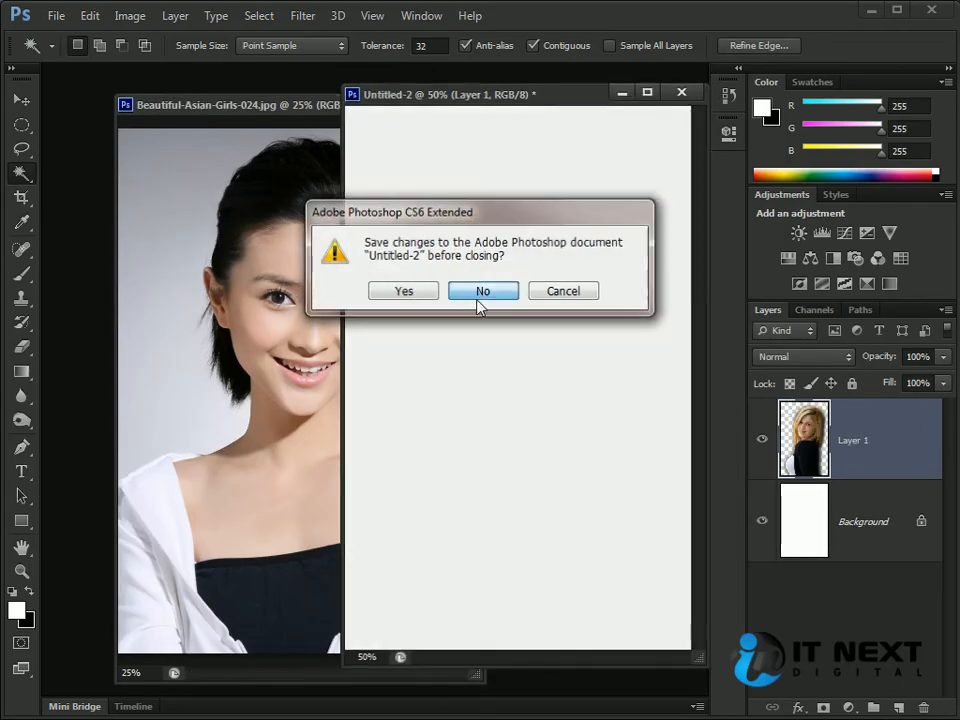
pyautogui.click(478, 297)
pyautogui.click(602, 170)
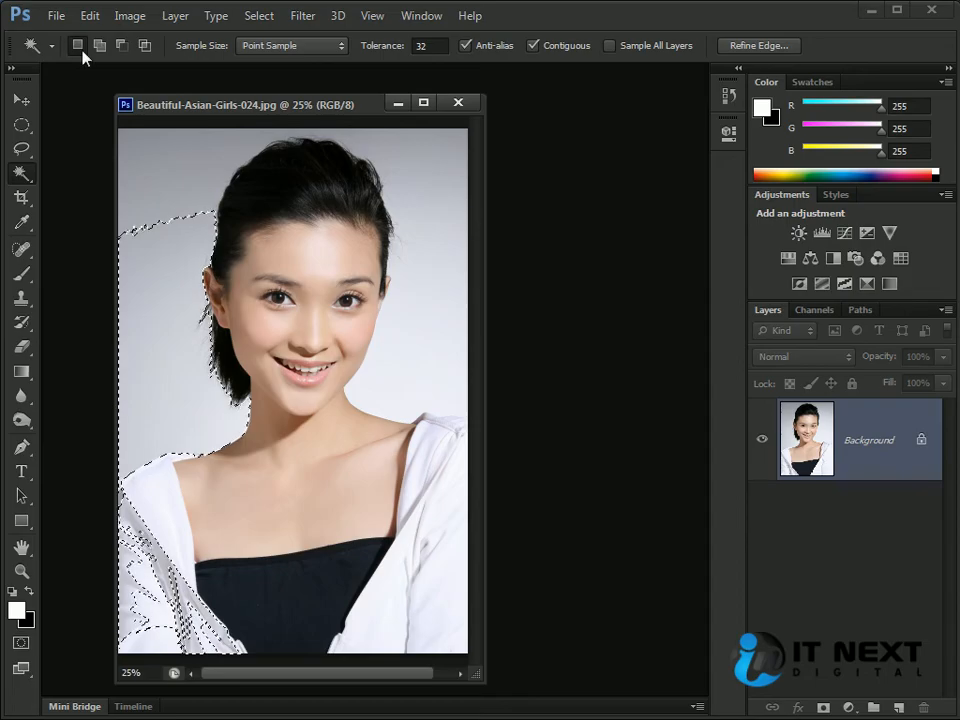
# Create a white RGB document from the Clipboard preset, 1597 by 2196 pixels at 72 pixels/inch, and place it beside the portrait
pyautogui.click(56, 16)
pyautogui.click(64, 34)
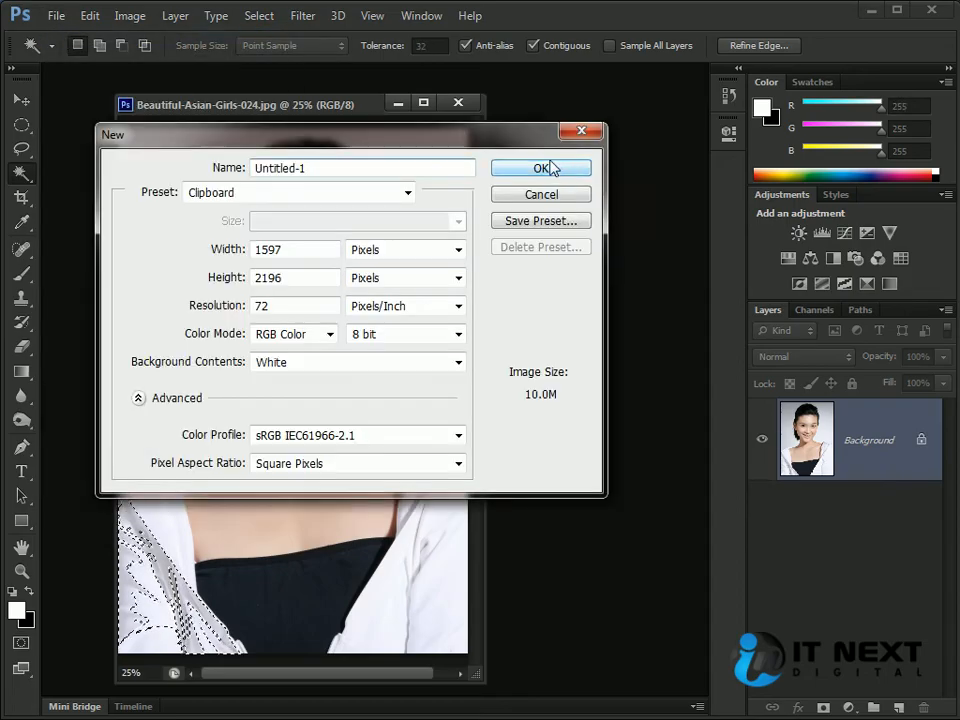
pyautogui.click(548, 167)
pyautogui.moveTo(286, 110); pyautogui.dragTo(426, 120)
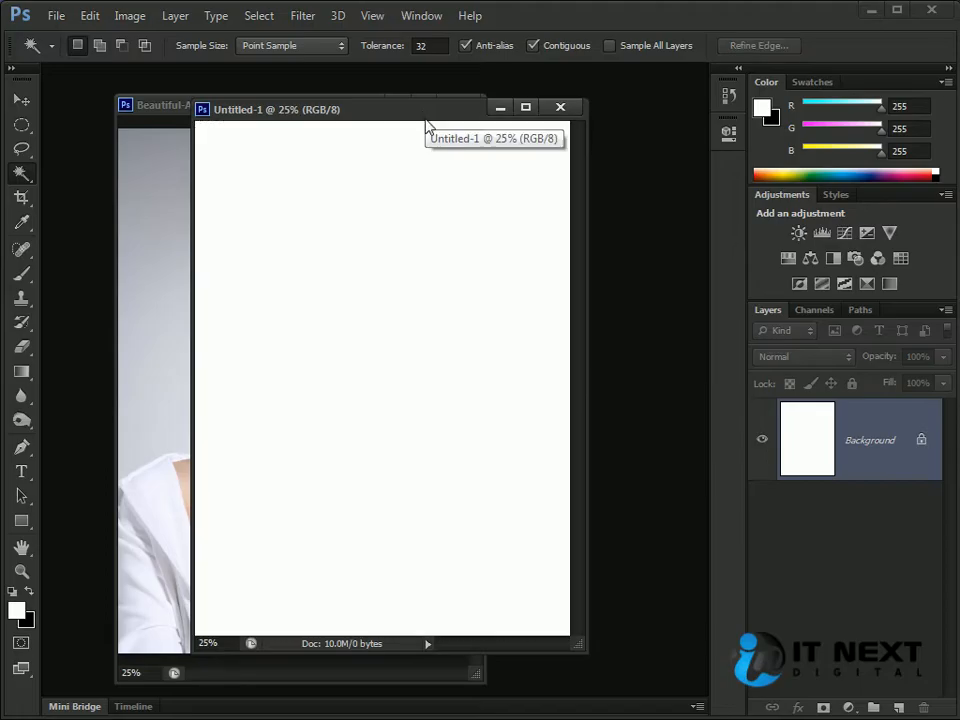
# Draw a circular marquee in the upper part of the canvas and fill it with white on a new layer
pyautogui.moveTo(21, 125); pyautogui.dragTo(77, 143)
pyautogui.moveTo(257, 197); pyautogui.dragTo(430, 357)
pyautogui.hotkey('ctrl', 'shift', 'n')
pyautogui.press('Return')
pyautogui.hotkey('alt', 'BackSpace')
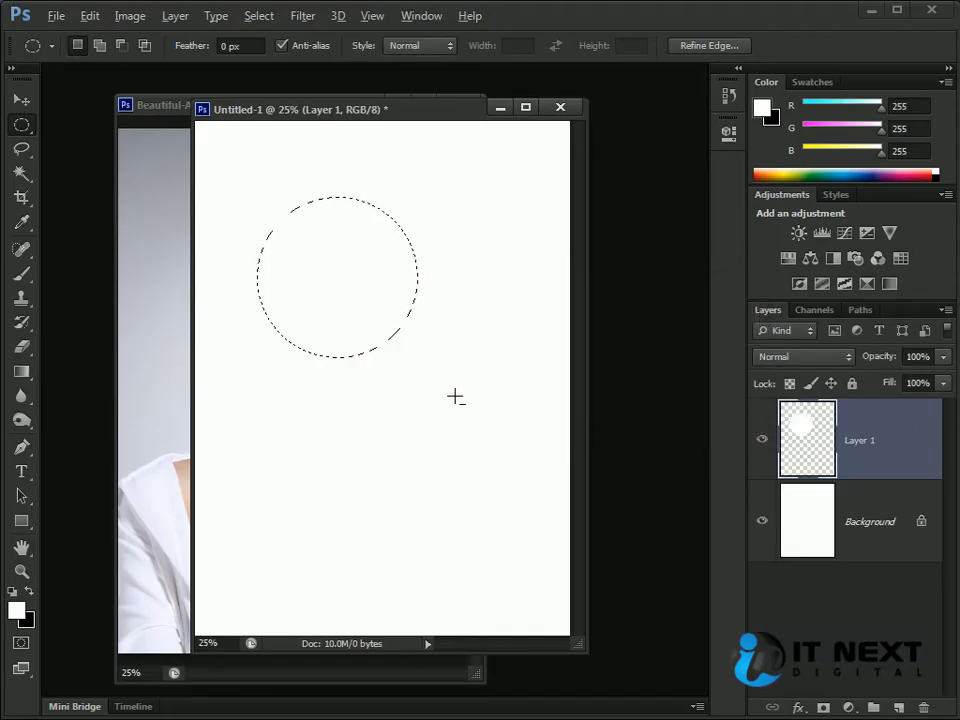
# Fill a second circular marquee in the lower part of the canvas with white on another new layer, then deselect
pyautogui.moveTo(284, 405); pyautogui.dragTo(456, 553)
pyautogui.hotkey('ctrl', 'shift', 'n')
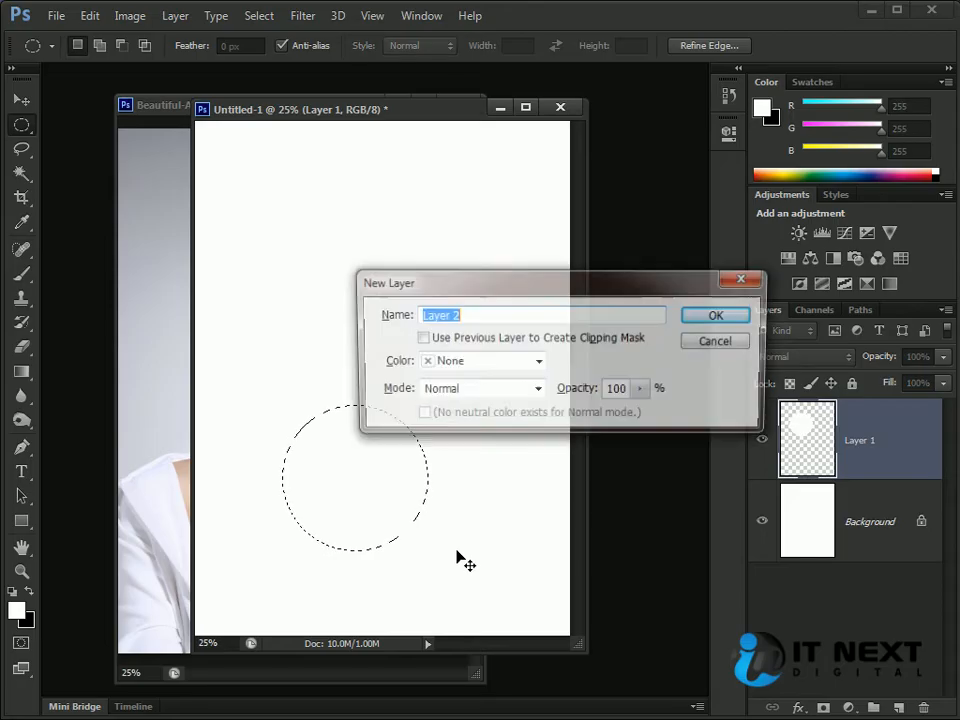
pyautogui.press('Return')
pyautogui.hotkey('alt', 'BackSpace')
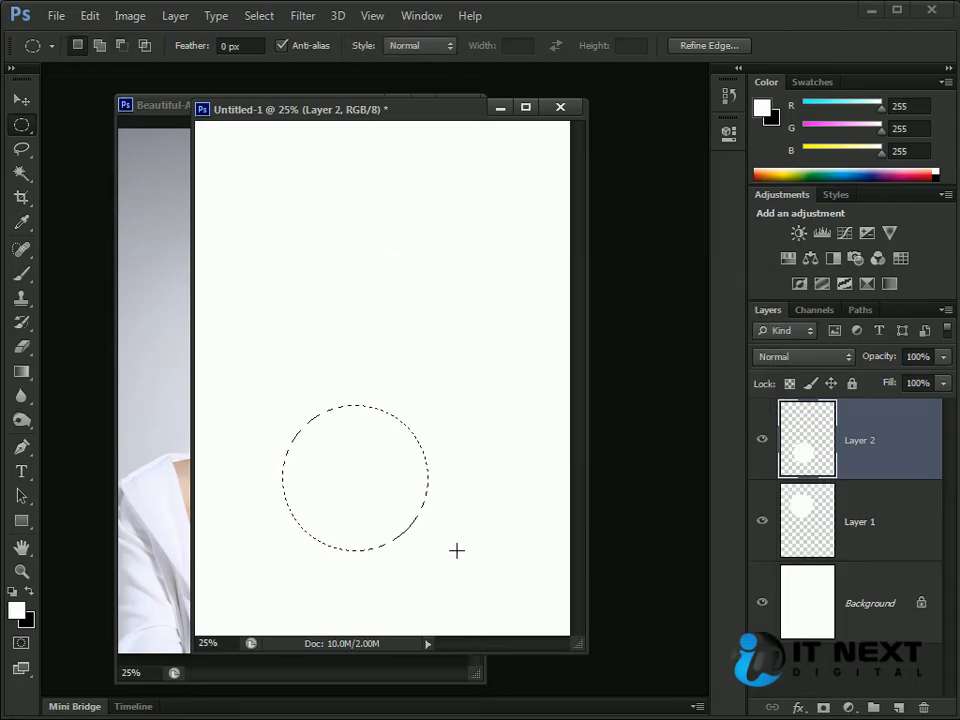
pyautogui.hotkey('ctrl', 'd')
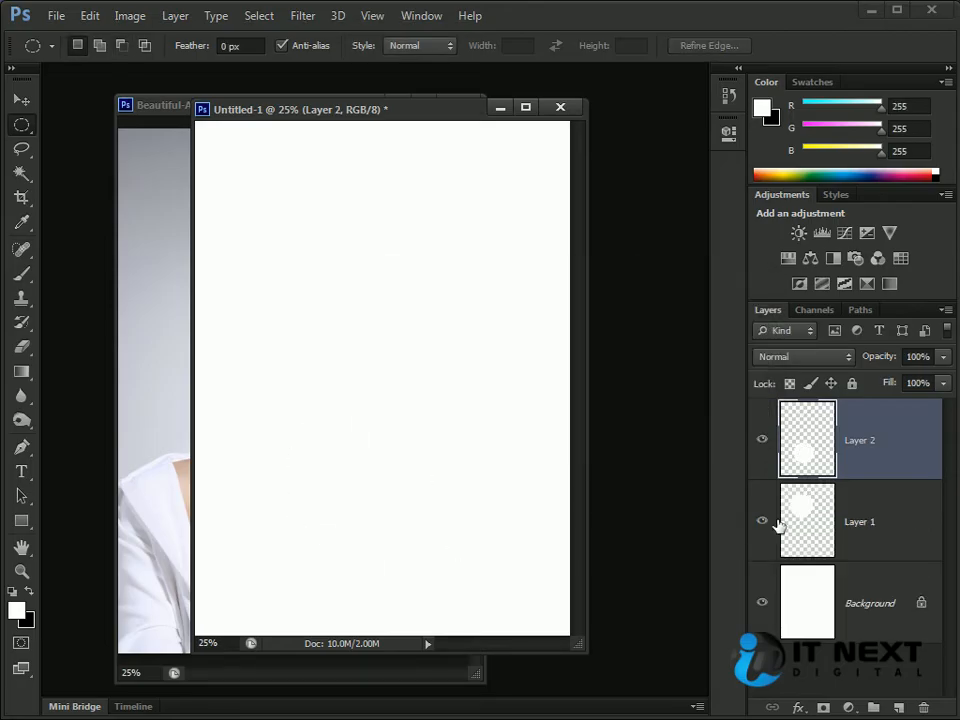
# Duplicate the lower circle's layer and move the copy to the upper right of the canvas
pyautogui.hotkey('ctrl', 'j')
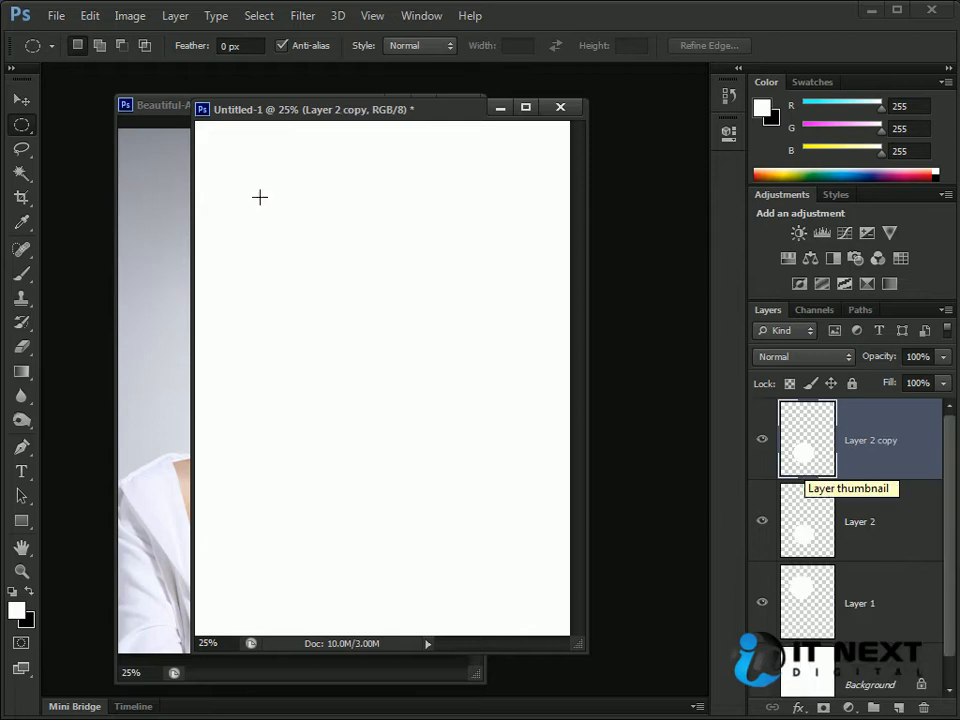
pyautogui.press('v')
pyautogui.moveTo(428, 452); pyautogui.dragTo(489, 270)
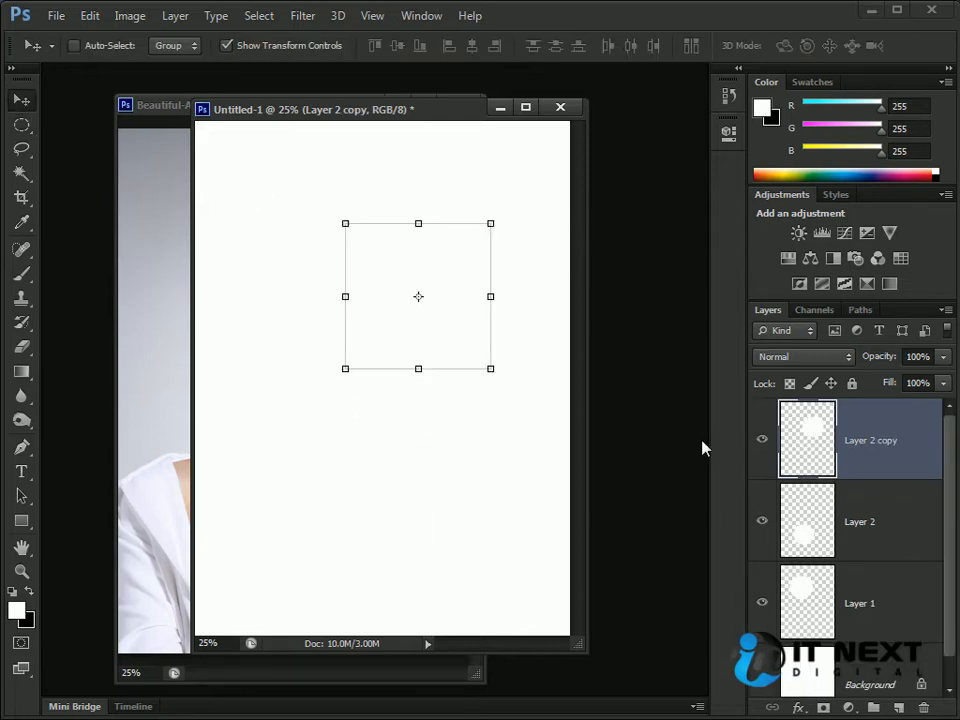
# Apply a blue Color Overlay to Layer 2 copy
pyautogui.doubleClick(838, 440)
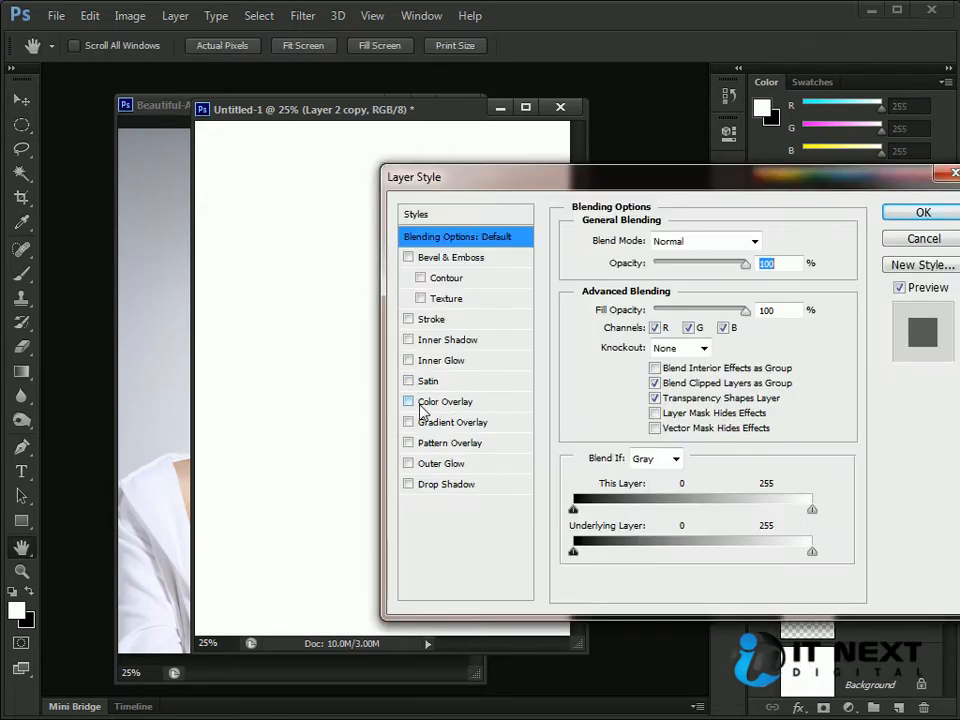
pyautogui.click(408, 401)
pyautogui.click(440, 401)
pyautogui.click(772, 243)
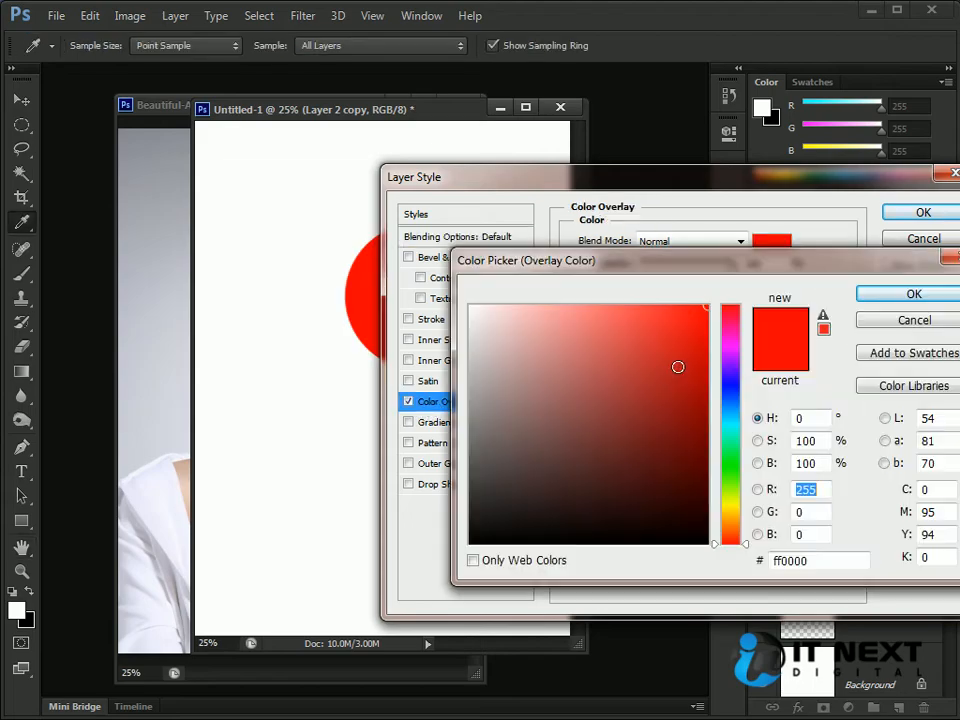
pyautogui.click(731, 391)
pyautogui.click(906, 294)
pyautogui.click(930, 213)
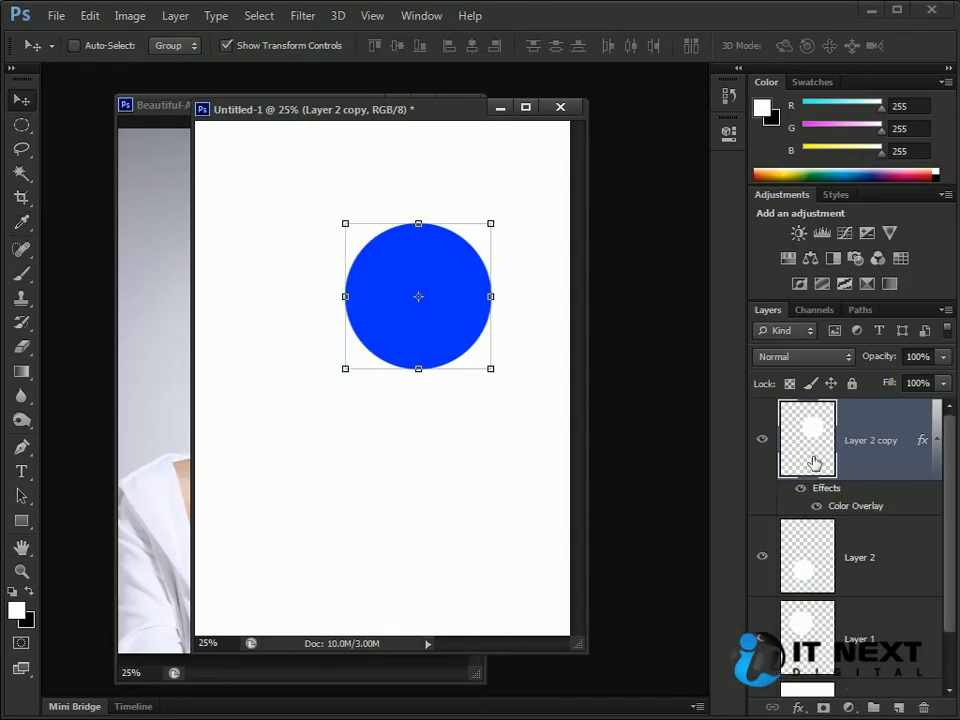
# Apply a red Color Overlay at 100% opacity to Layer 2
pyautogui.click(810, 552)
pyautogui.doubleClick(822, 552)
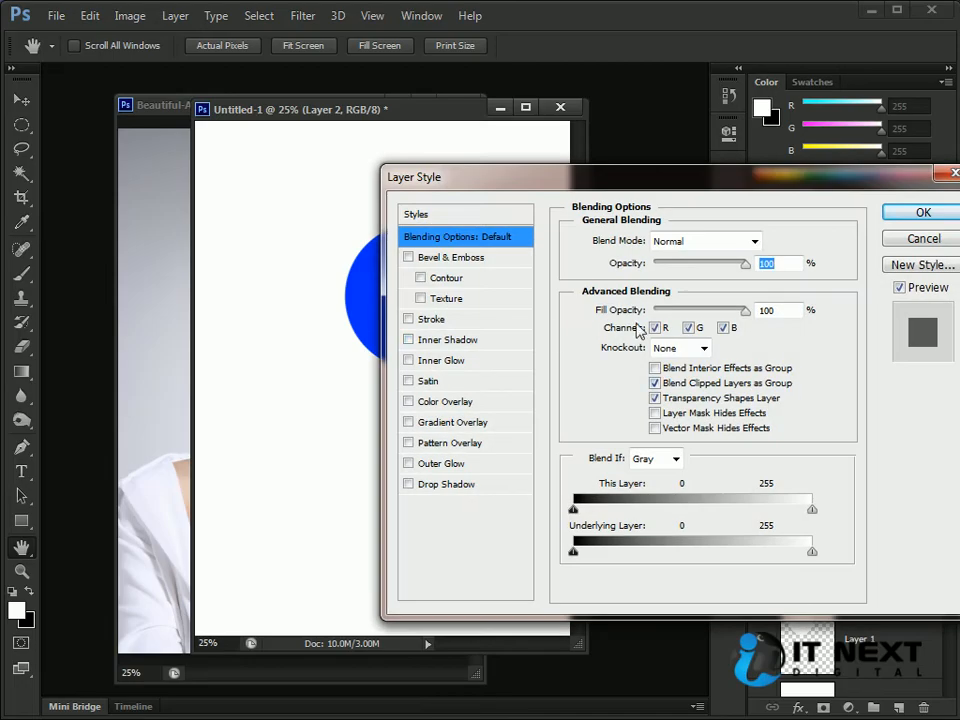
pyautogui.click(437, 404)
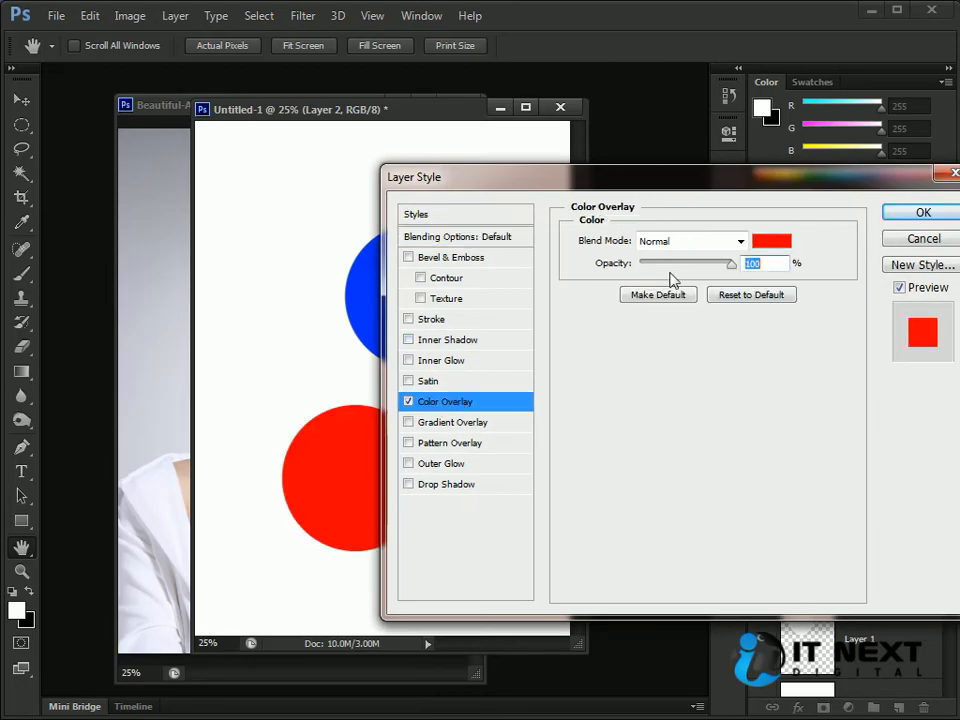
pyautogui.click(922, 213)
# Apply a yellow Color Overlay (#ffea00) to Layer 1
pyautogui.doubleClick(840, 662)
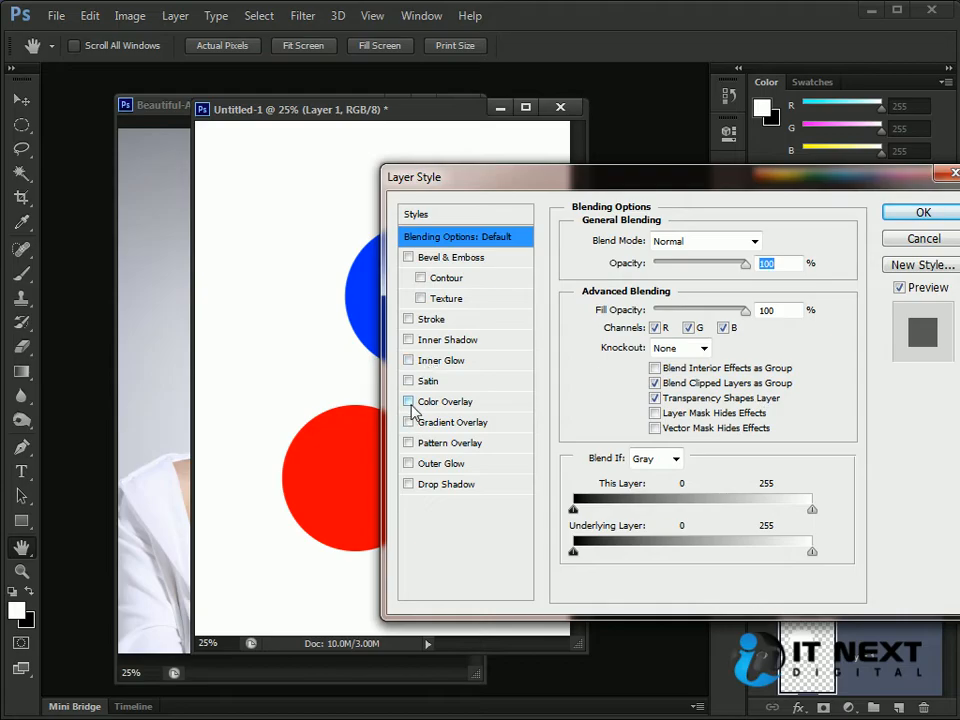
pyautogui.click(413, 410)
pyautogui.click(771, 241)
pyautogui.click(729, 500)
pyautogui.moveTo(729, 505); pyautogui.dragTo(729, 504)
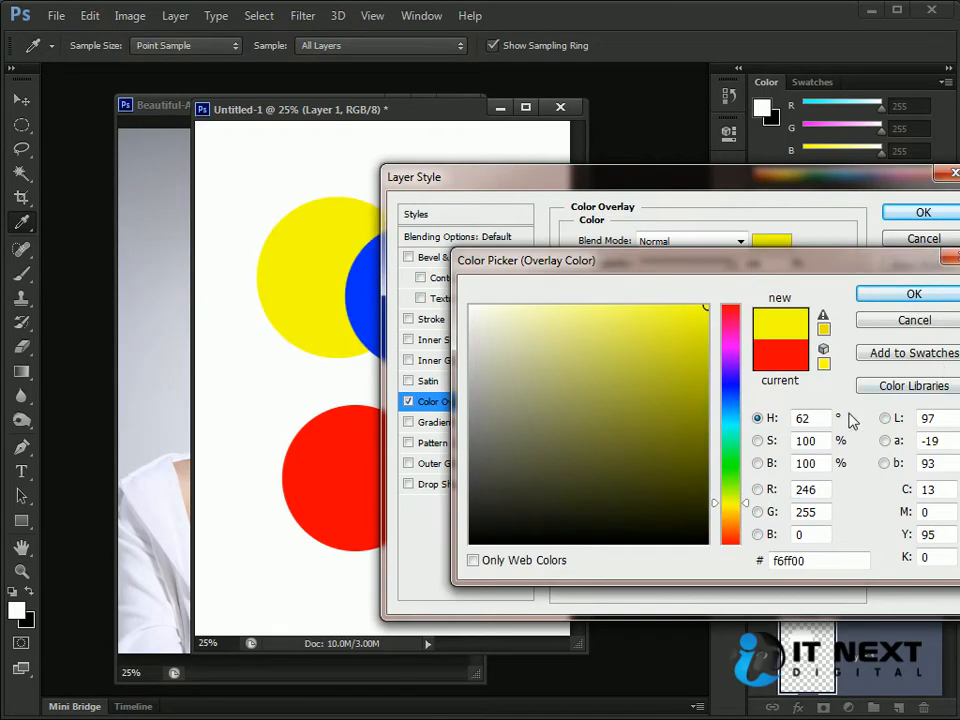
pyautogui.moveTo(736, 508); pyautogui.dragTo(739, 506)
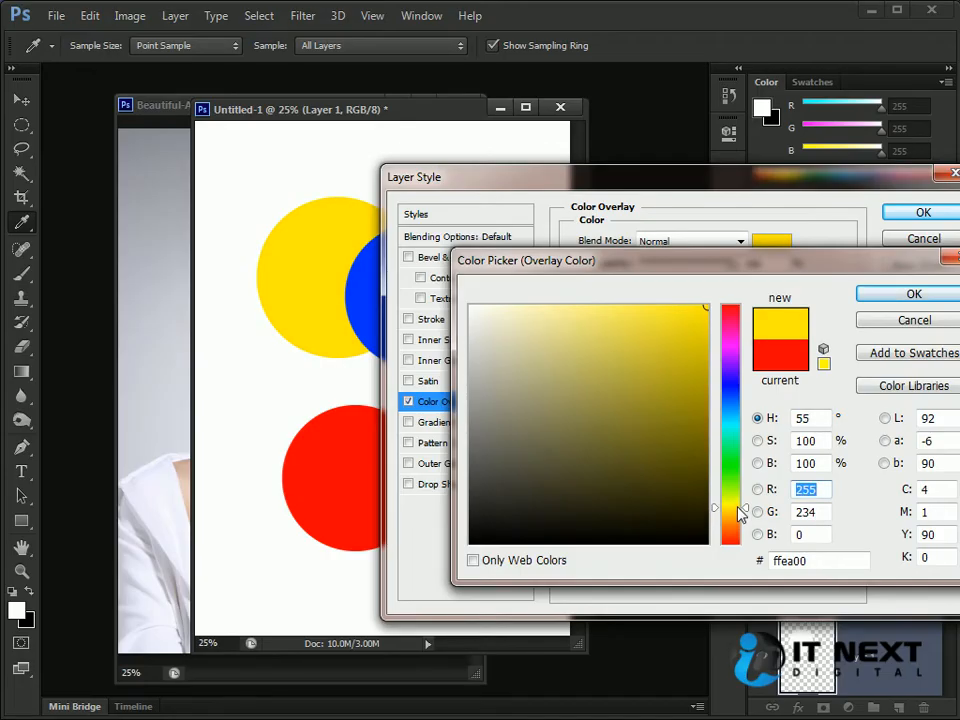
pyautogui.click(878, 294)
pyautogui.click(921, 213)
# Separate the overlapping circles by moving the yellow one up and left and the blue one down and right, then deselect all layers
pyautogui.press('v')
pyautogui.moveTo(370, 225); pyautogui.dragTo(350, 198)
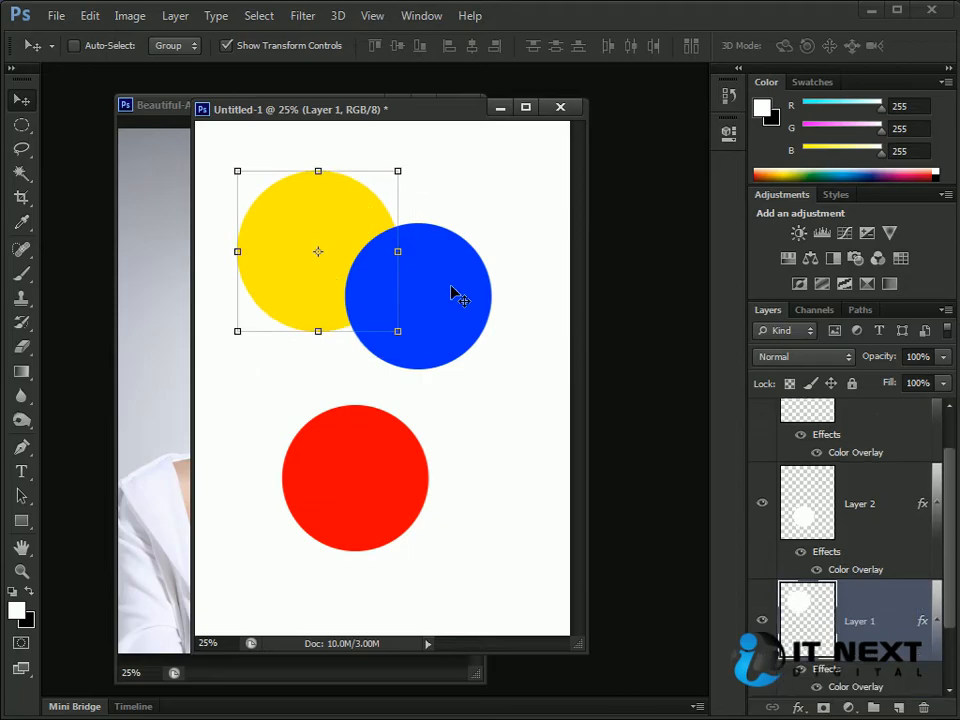
pyautogui.keyDown('ctrl'); pyautogui.click(467, 315); pyautogui.keyUp('ctrl')
pyautogui.moveTo(463, 295); pyautogui.dragTo(514, 339)
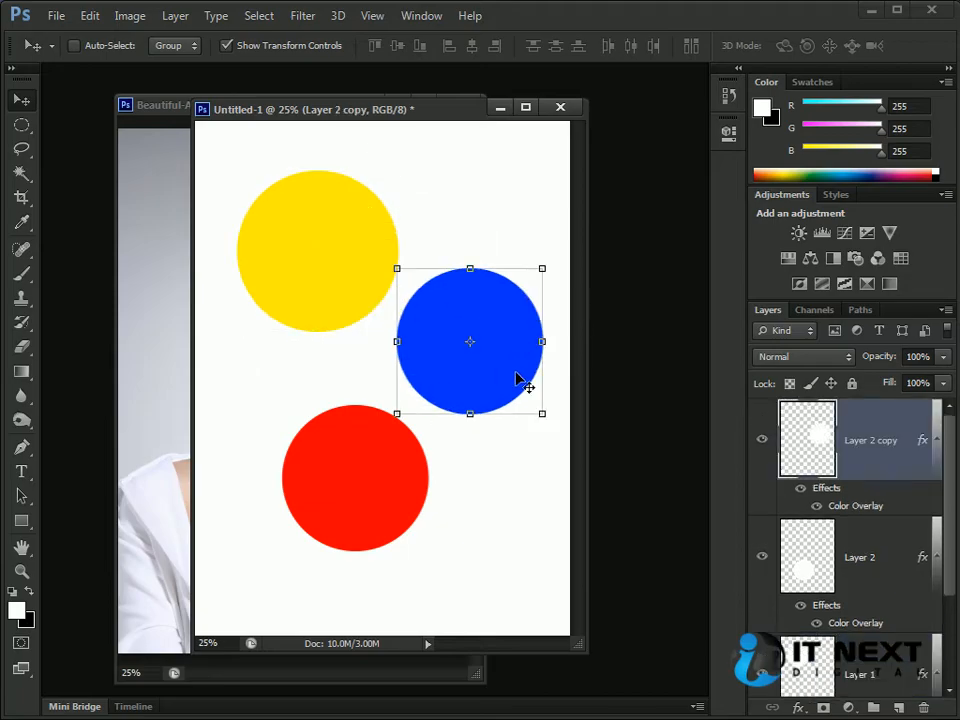
pyautogui.keyDown('ctrl'); pyautogui.click(516, 478); pyautogui.keyUp('ctrl')
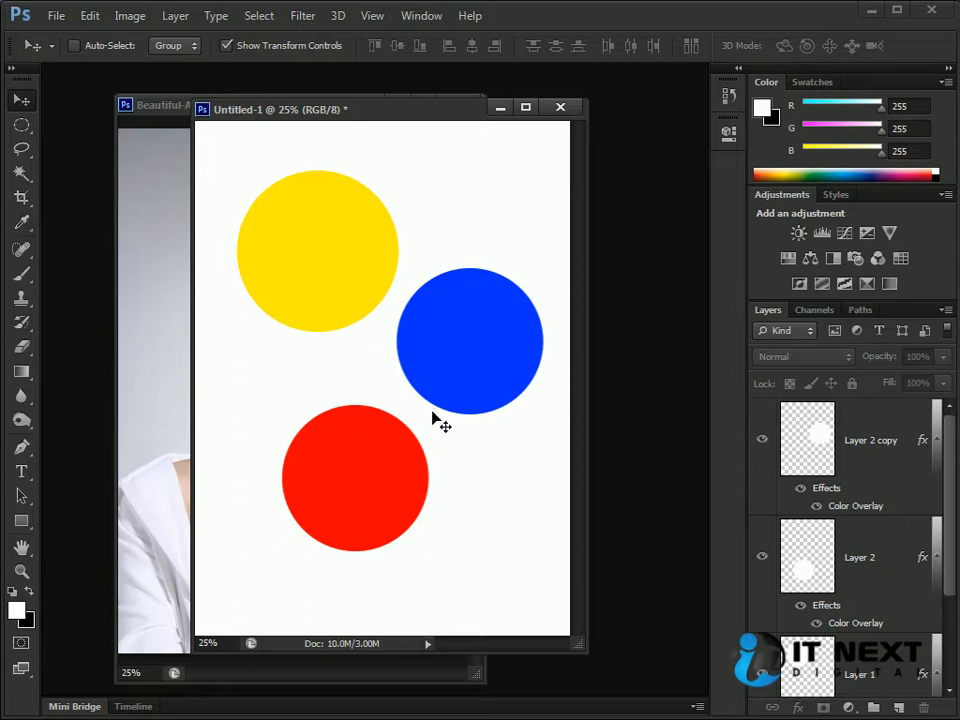
# Try to select the white area and the blue circle with the Magic Wand while no layer is active
pyautogui.click(21, 175)
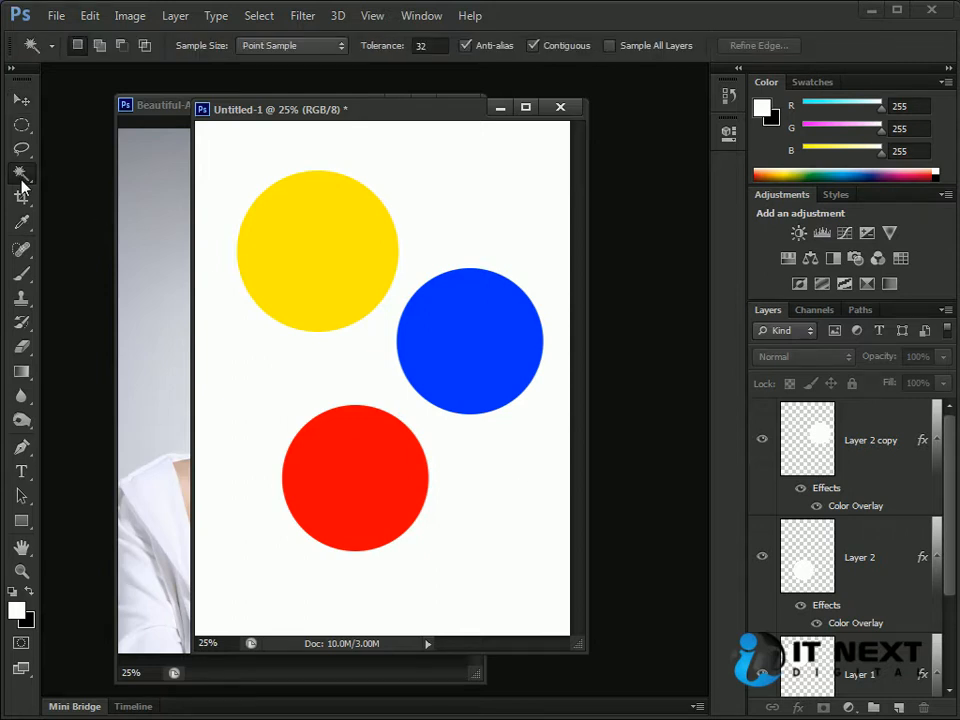
pyautogui.click(222, 178)
pyautogui.click(485, 291)
pyautogui.click(457, 358)
pyautogui.click(452, 292)
# Merge Layer 2 copy, Layer 2 and Layer 1 into a single layer
pyautogui.moveTo(953, 571); pyautogui.dragTo(946, 545)
pyautogui.click(788, 430)
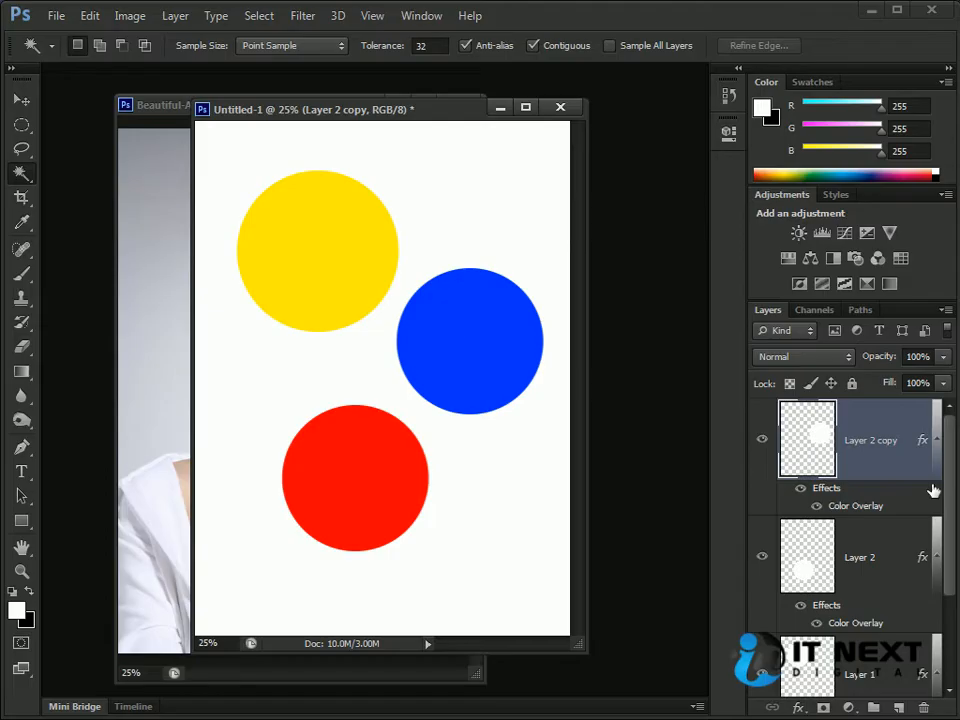
pyautogui.scroll(-1, 948, 541)
pyautogui.keyDown('shift'); pyautogui.click(836, 621); pyautogui.keyUp('shift')
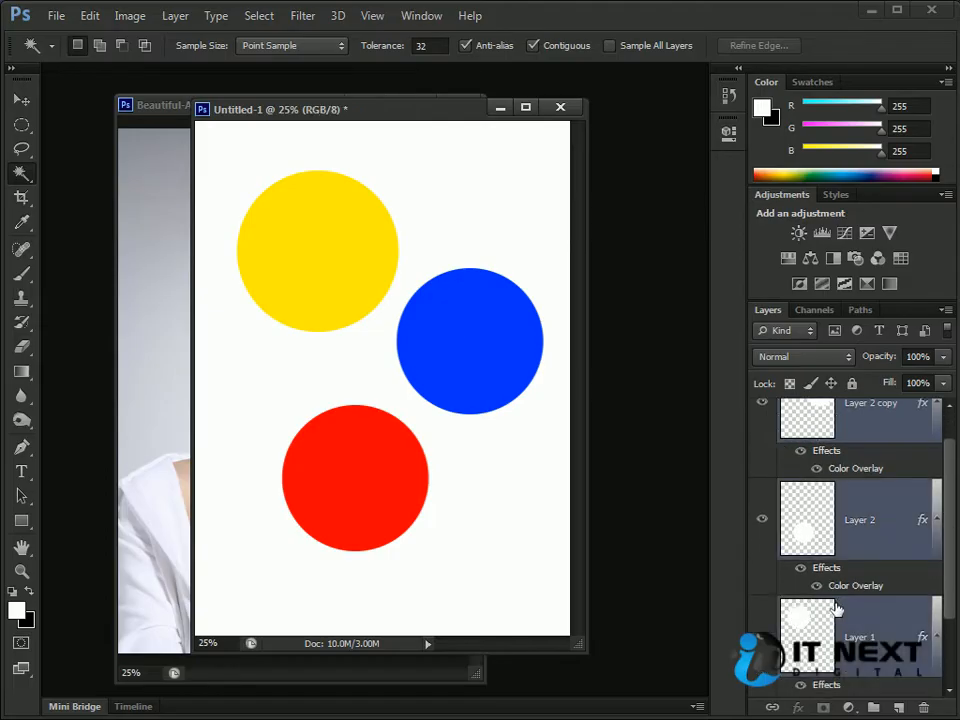
pyautogui.hotkey('ctrl', 'e')
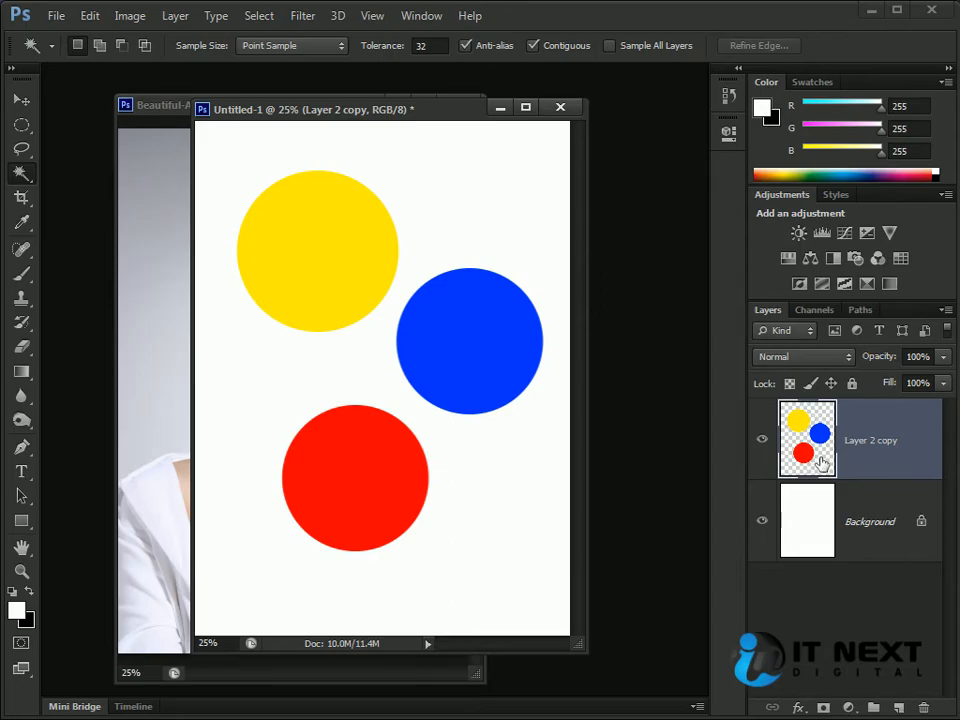
# Select the yellow, blue and red circles in turn with the Magic Wand at tolerance 32, ending with the empty area around them
pyautogui.click(305, 241)
pyautogui.click(433, 315)
pyautogui.click(366, 486)
pyautogui.click(328, 248)
pyautogui.click(456, 352)
pyautogui.click(350, 470)
pyautogui.click(315, 295)
pyautogui.click(463, 318)
pyautogui.click(311, 257)
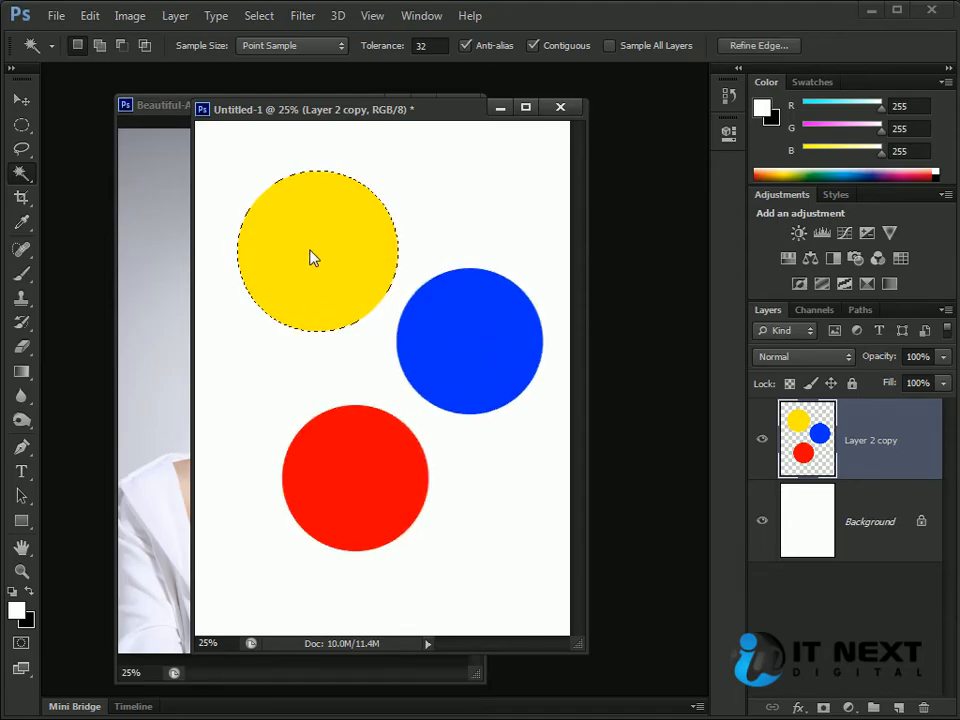
pyautogui.click(434, 198)
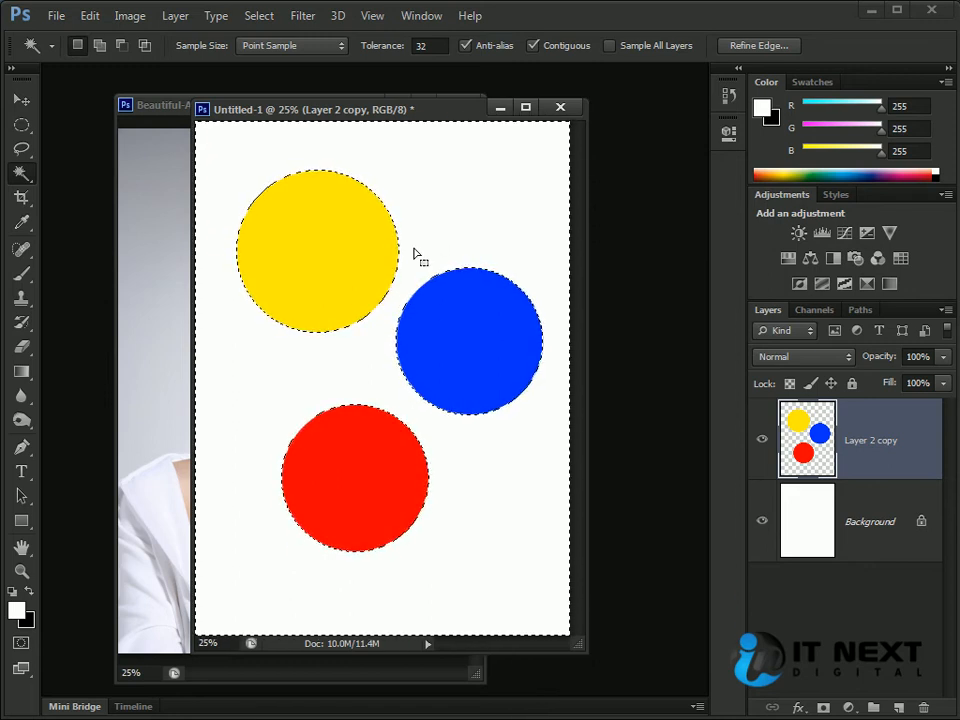
# Create another blank white document, Untitled-2, 1597 by 2196 pixels at 72 pixels/inch, and position it beside the circles document
pyautogui.moveTo(443, 118); pyautogui.dragTo(403, 117)
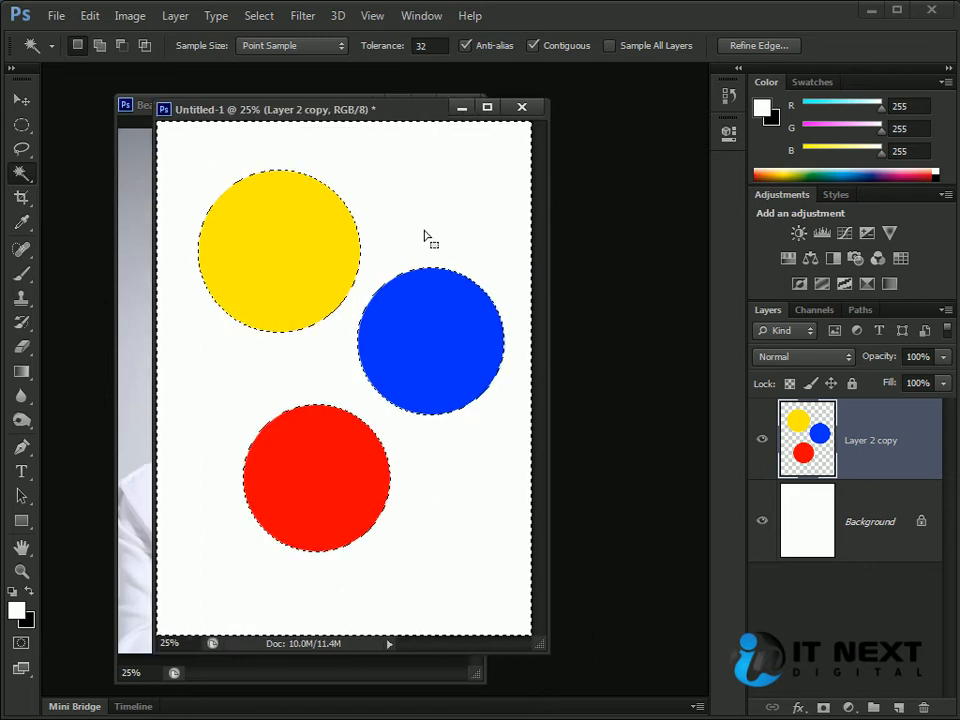
pyautogui.click(54, 17)
pyautogui.click(70, 38)
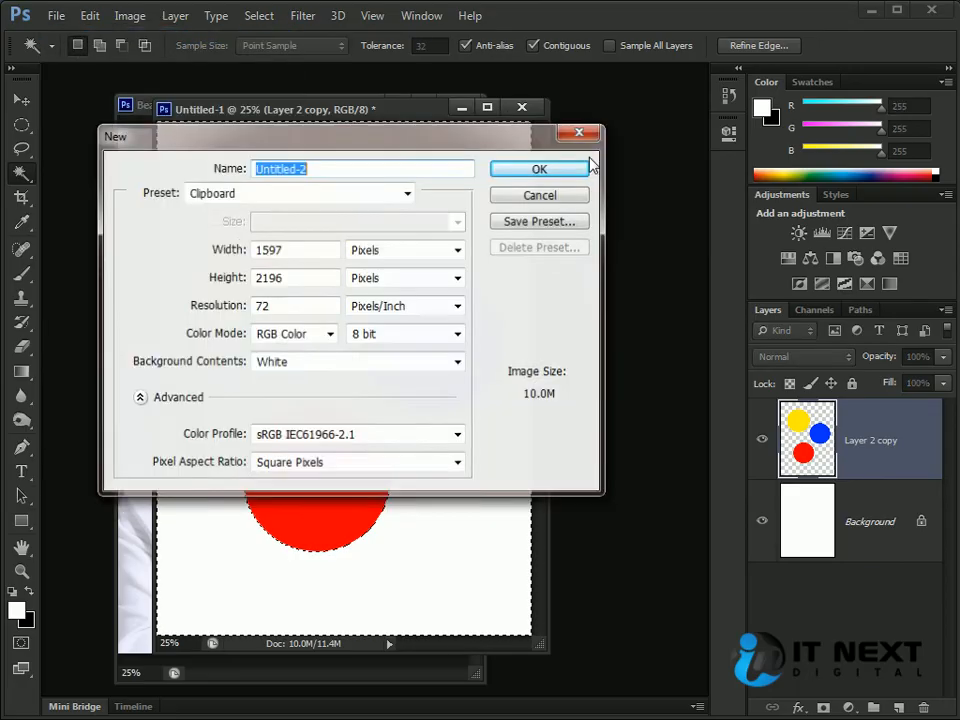
pyautogui.click(540, 168)
pyautogui.moveTo(293, 128); pyautogui.dragTo(500, 139)
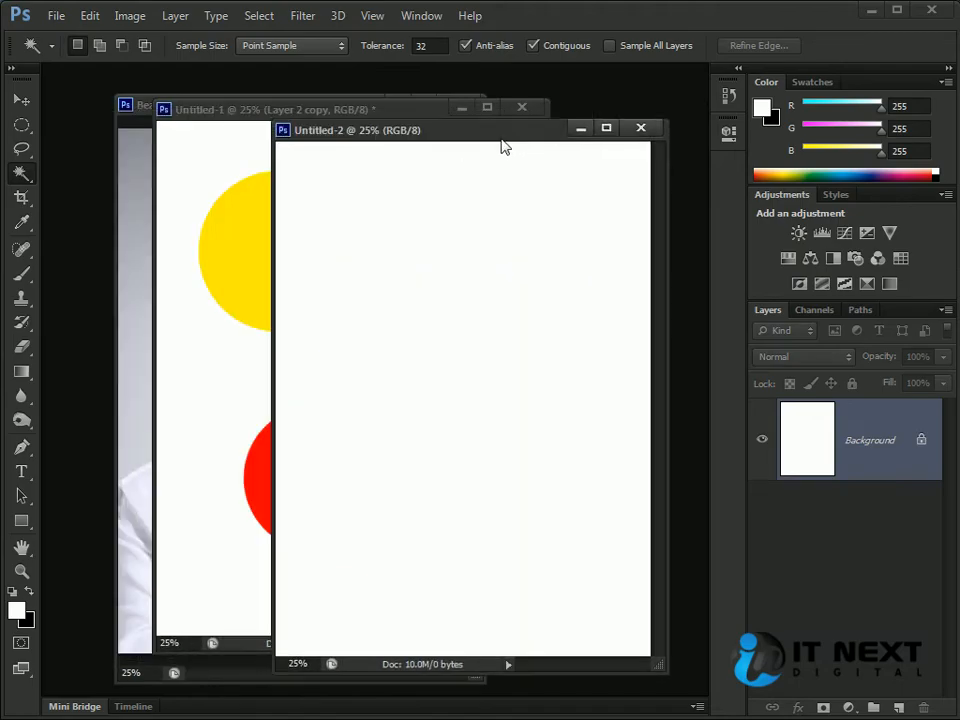
# Try moving the selected empty area from the circles document into Untitled-2, and undo the transfer
pyautogui.click(21, 100)
pyautogui.click(199, 176)
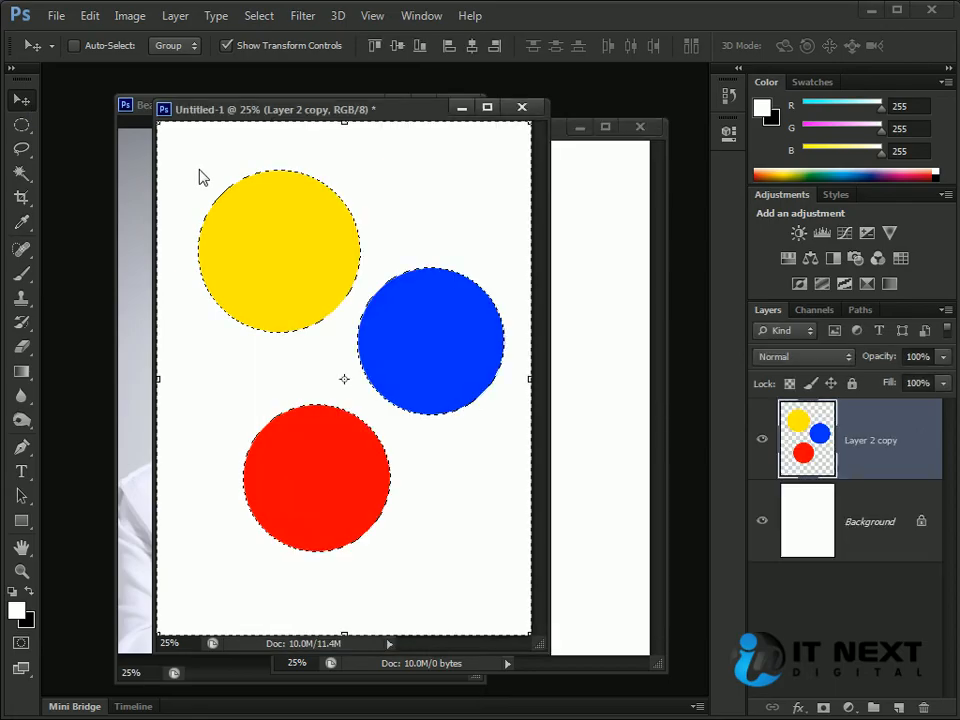
pyautogui.moveTo(409, 233); pyautogui.dragTo(545, 248)
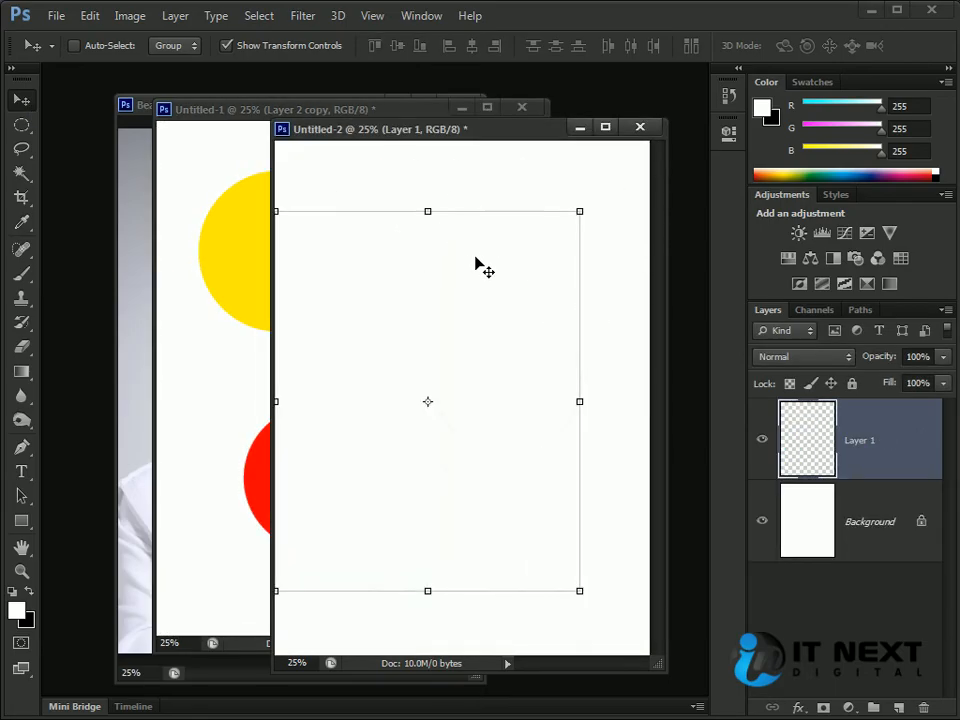
pyautogui.hotkey('ctrl', 'z')
# Select the yellow circle with the Magic Wand, carry only its selection outline into Untitled-2, and deselect it there
pyautogui.click(238, 253)
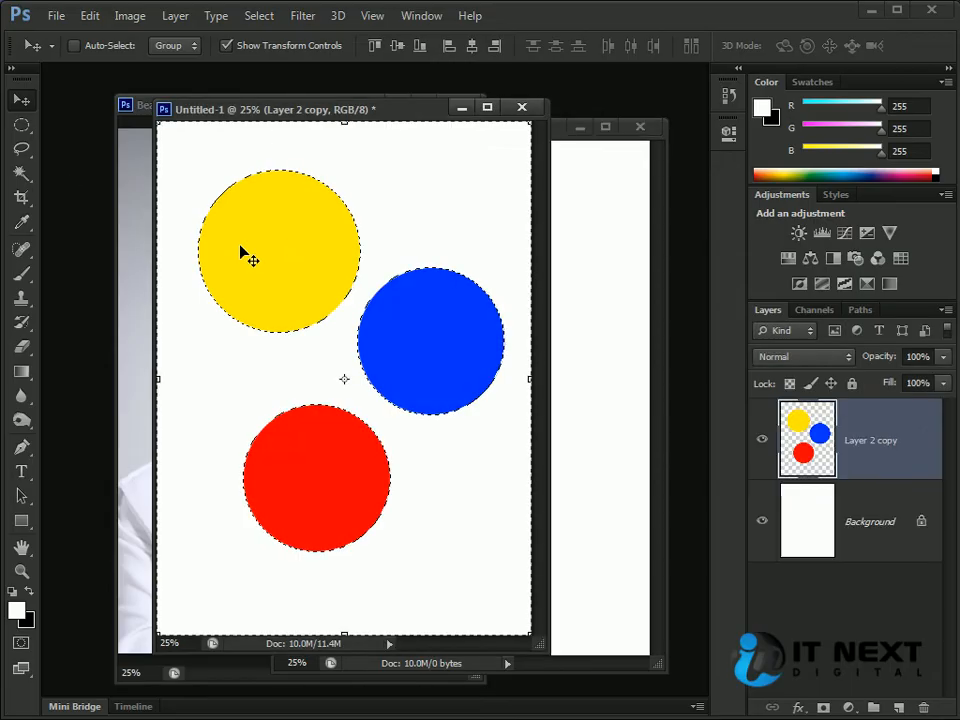
pyautogui.click(21, 172)
pyautogui.click(245, 236)
pyautogui.click(264, 247)
pyautogui.click(272, 255)
pyautogui.moveTo(276, 241); pyautogui.dragTo(572, 264)
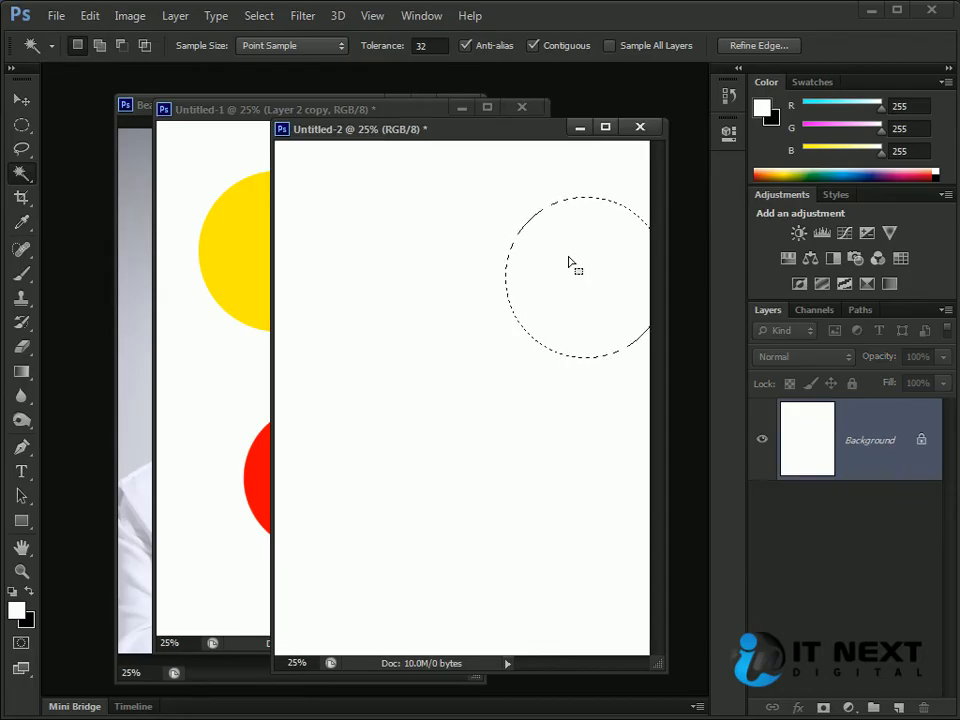
pyautogui.hotkey('ctrl', 'd')
# Copy the selected yellow circle from the circles document into Untitled-2 using the Move tool
pyautogui.click(240, 247)
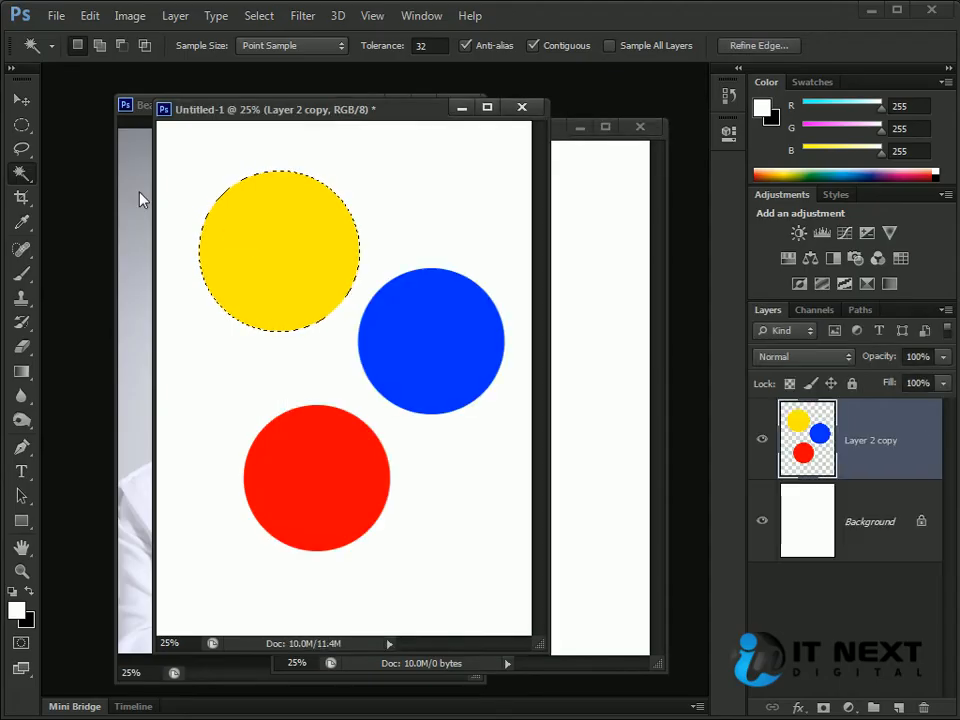
pyautogui.press('v')
pyautogui.moveTo(338, 253); pyautogui.dragTo(475, 258)
pyautogui.click(207, 251)
pyautogui.click(645, 286)
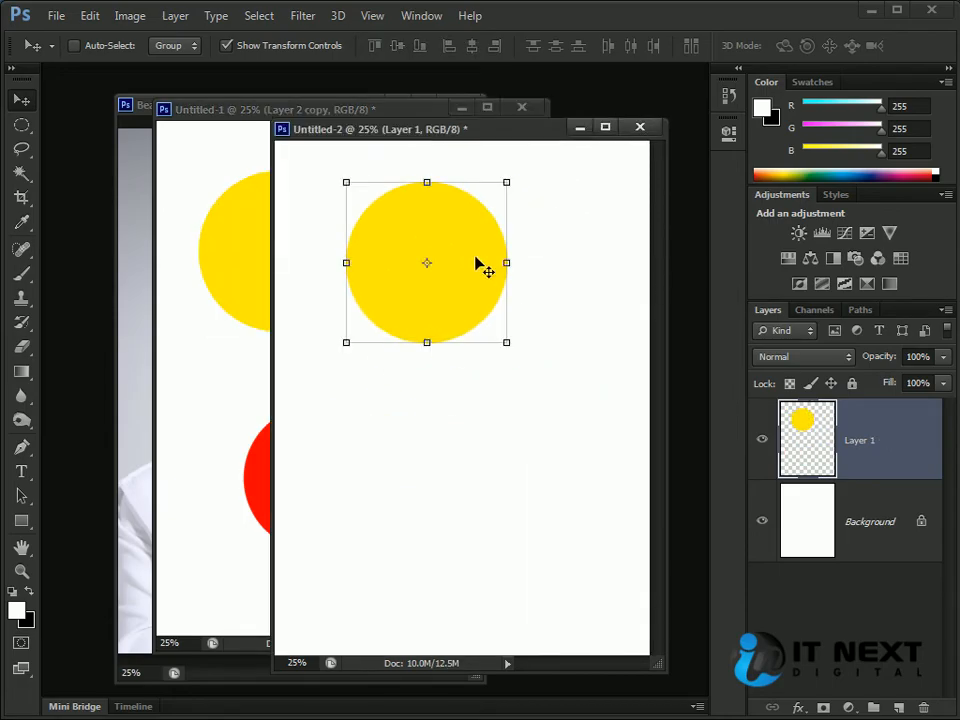
# Add a new layer directly above the Background in Untitled-2 and fill it with the white foreground color
pyautogui.click(821, 510)
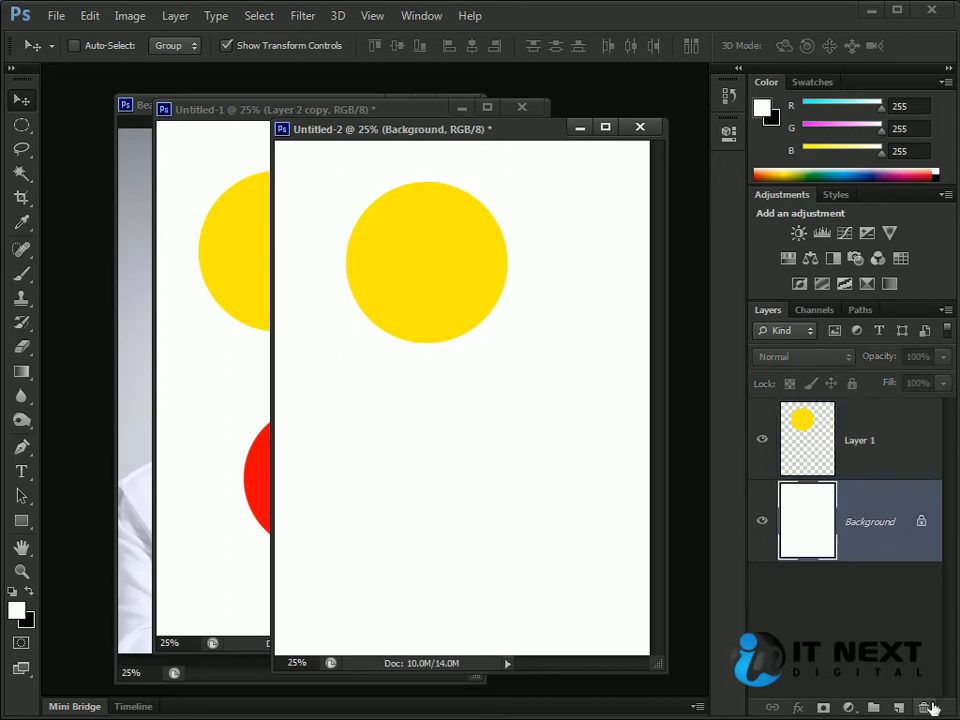
pyautogui.click(899, 707)
pyautogui.hotkey('alt', 'BackSpace')
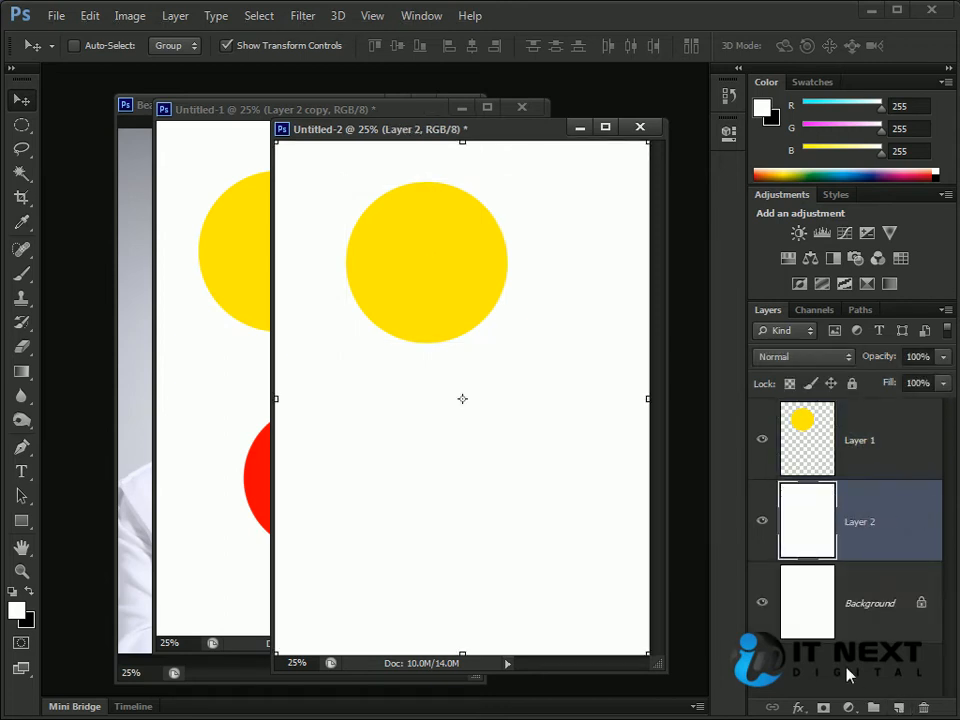
# Apply a bright purple Color Overlay at Normal blend mode and 100% opacity to the new white layer
pyautogui.doubleClick(856, 521)
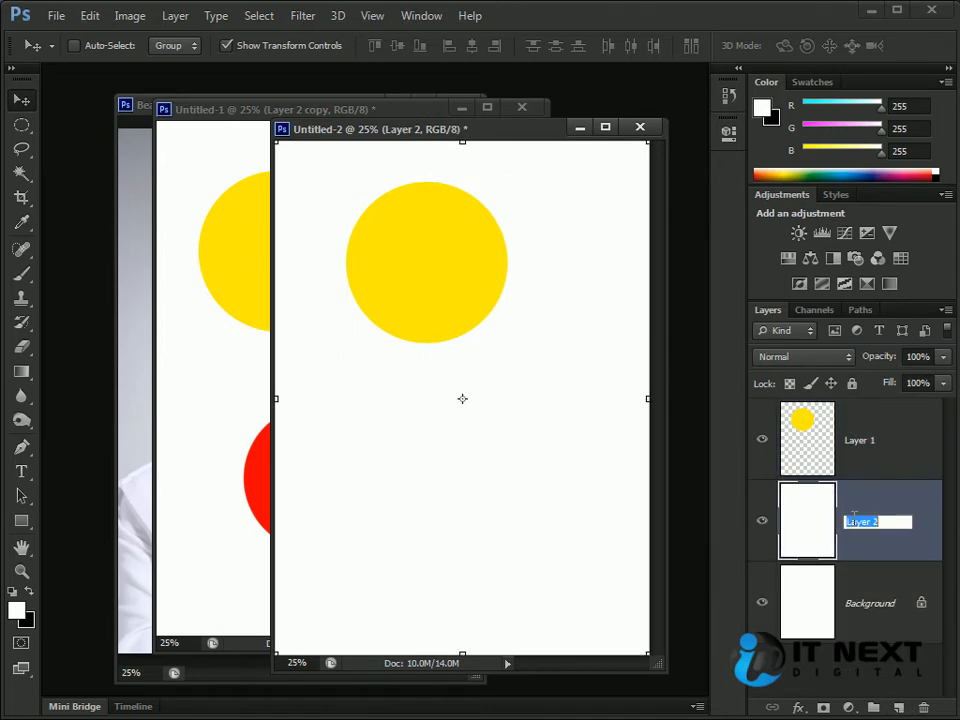
pyautogui.doubleClick(828, 510)
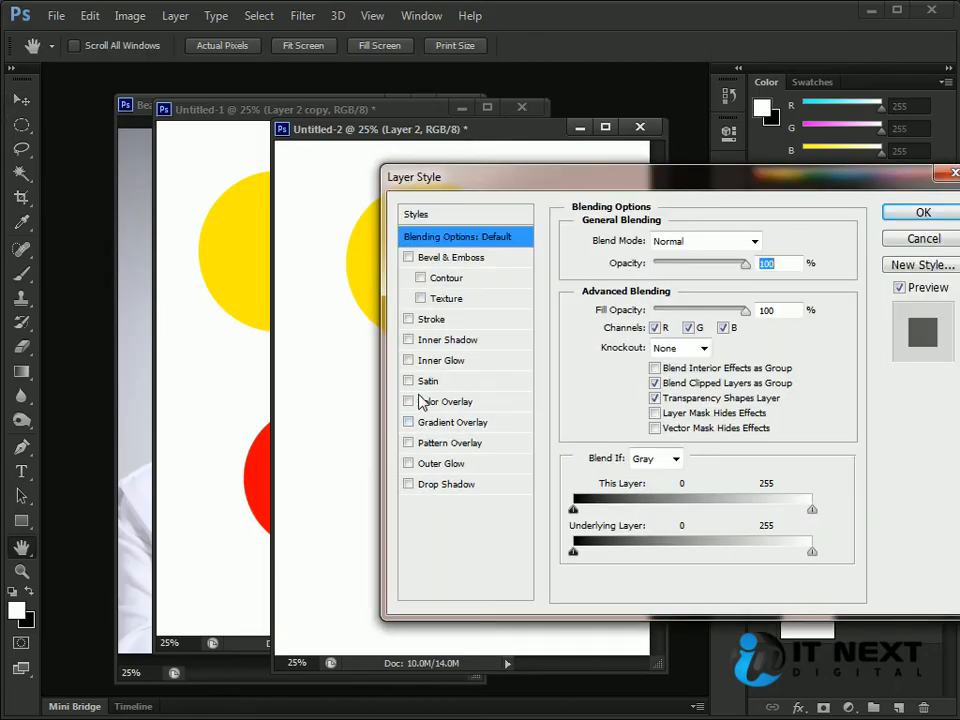
pyautogui.click(408, 401)
pyautogui.click(445, 401)
pyautogui.click(771, 241)
pyautogui.moveTo(720, 383); pyautogui.dragTo(740, 356)
pyautogui.click(900, 295)
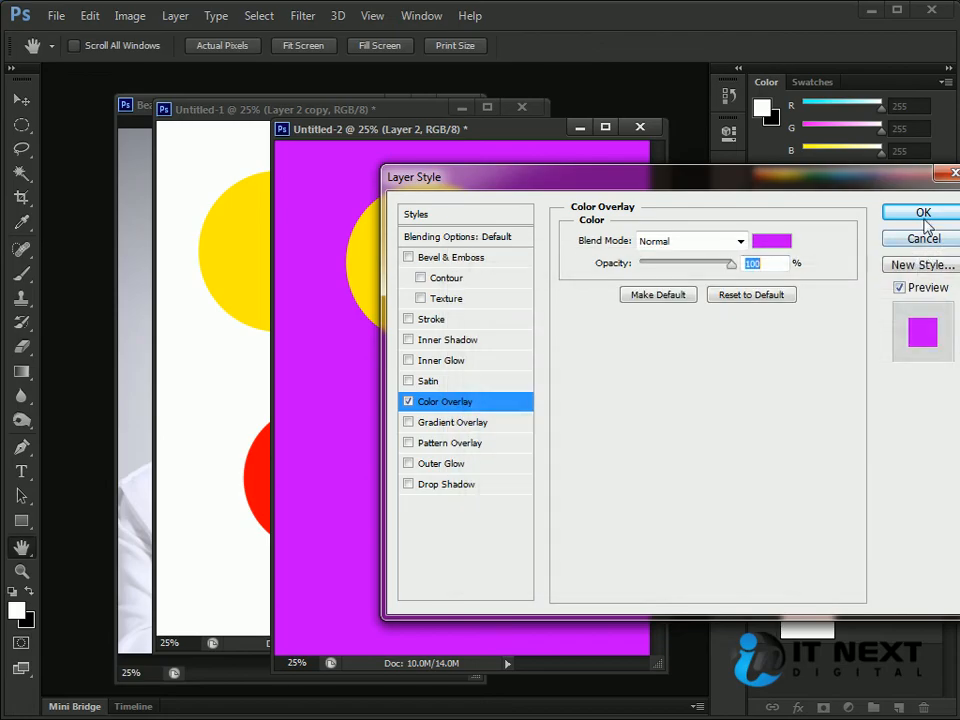
pyautogui.click(925, 220)
# Shift the Untitled-2 window aside, return to the circles document with the Magic Wand, and open its tolerance for editing
pyautogui.moveTo(483, 133); pyautogui.dragTo(517, 132)
pyautogui.click(265, 246)
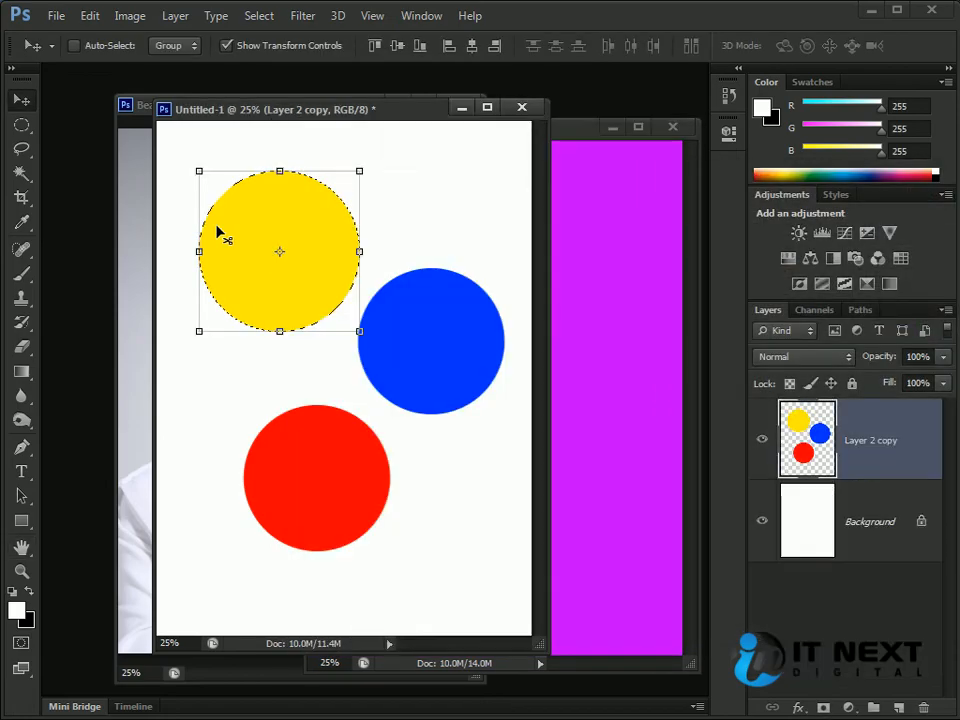
pyautogui.click(31, 175)
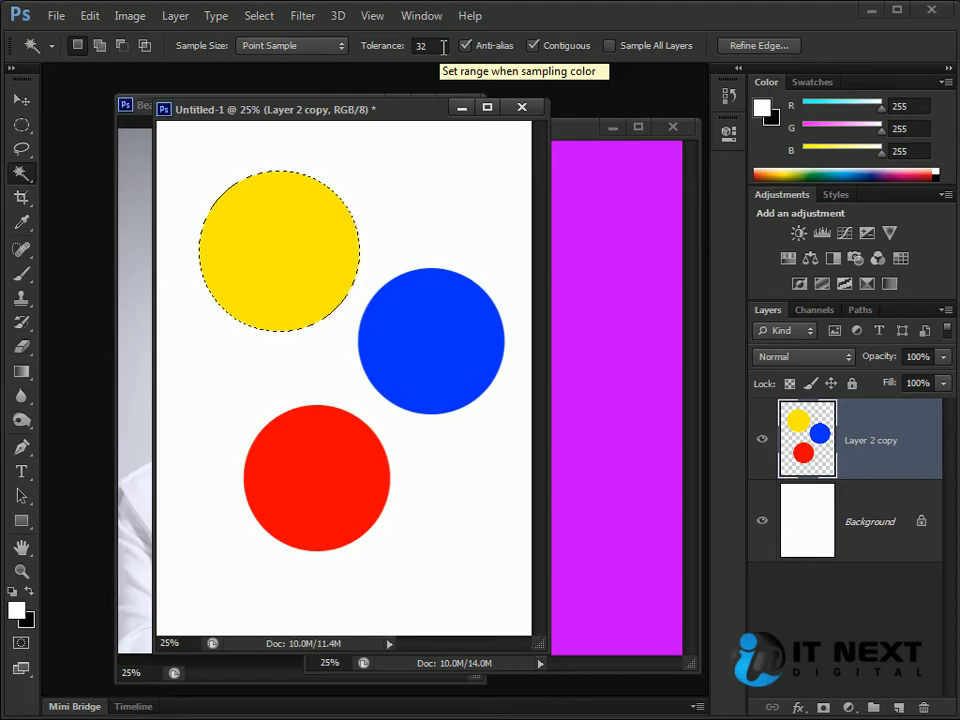
pyautogui.click(443, 47)
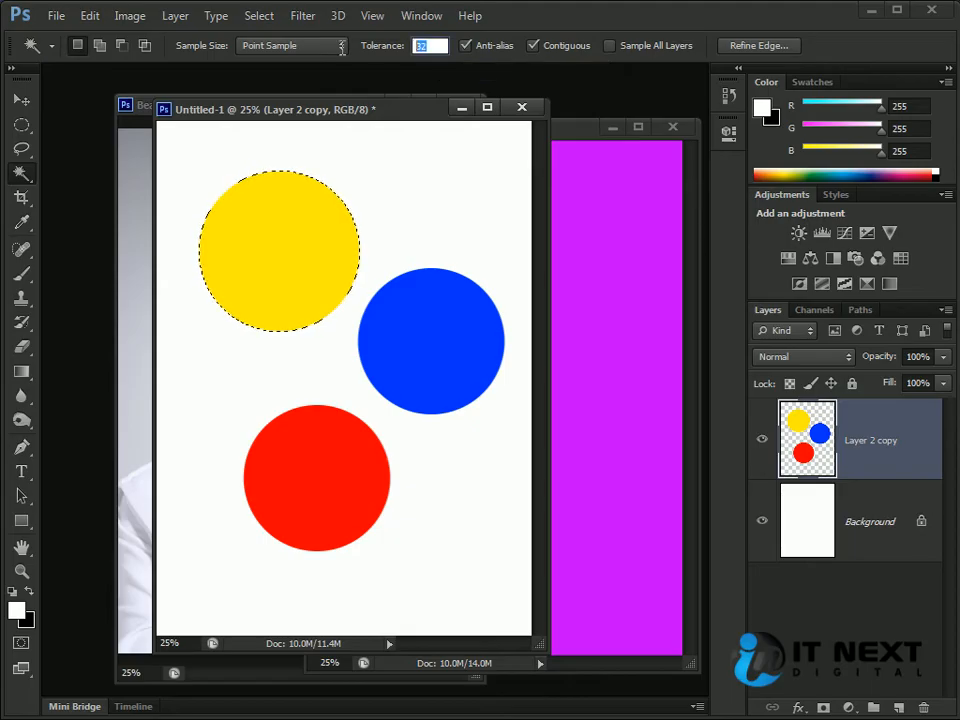
# Close both Untitled-1 and Untitled-2 without saving their changes
pyautogui.click(521, 107)
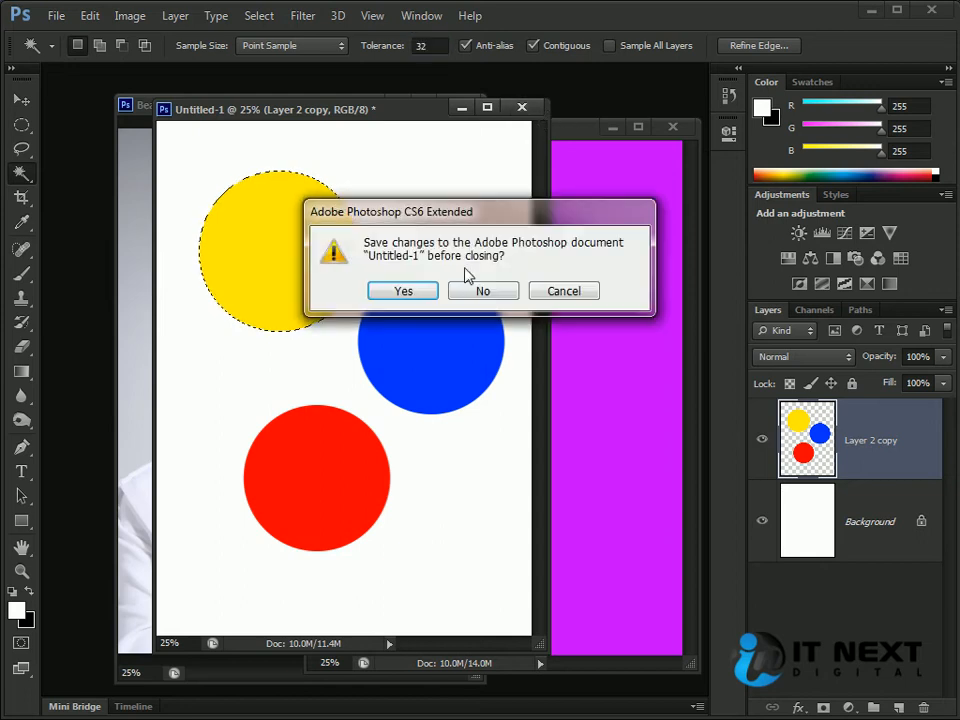
pyautogui.click(482, 289)
pyautogui.moveTo(474, 136); pyautogui.dragTo(377, 189)
pyautogui.click(574, 178)
pyautogui.click(482, 289)
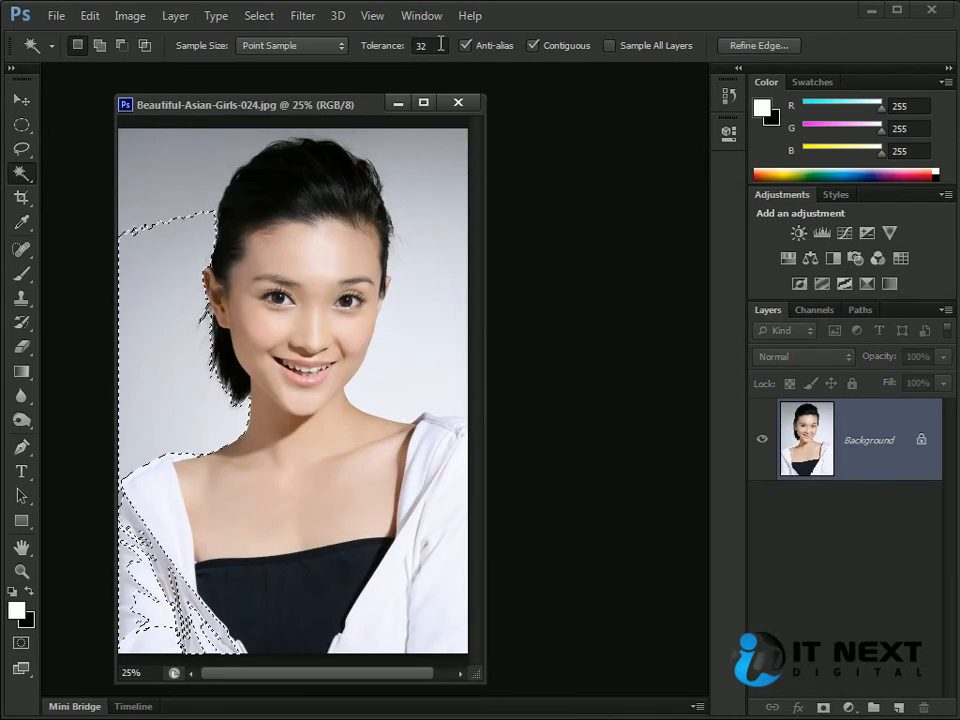
# Clear the portrait's old selection and sample the upper gray backdrop several times with the Magic Wand at tolerance 32
pyautogui.hotkey('ctrl', 'd')
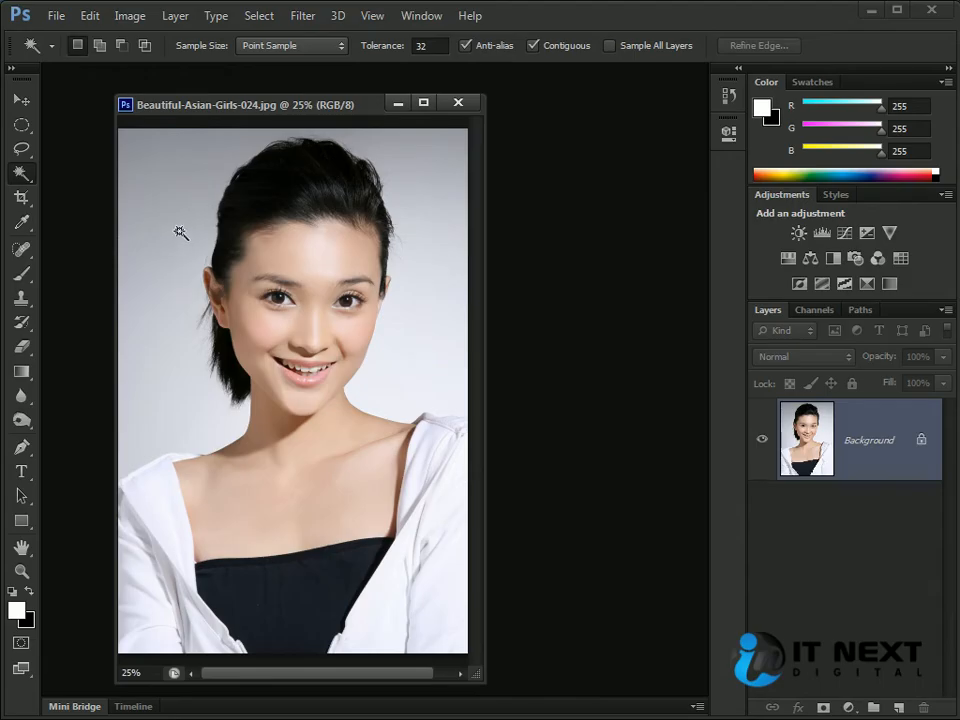
pyautogui.click(181, 233)
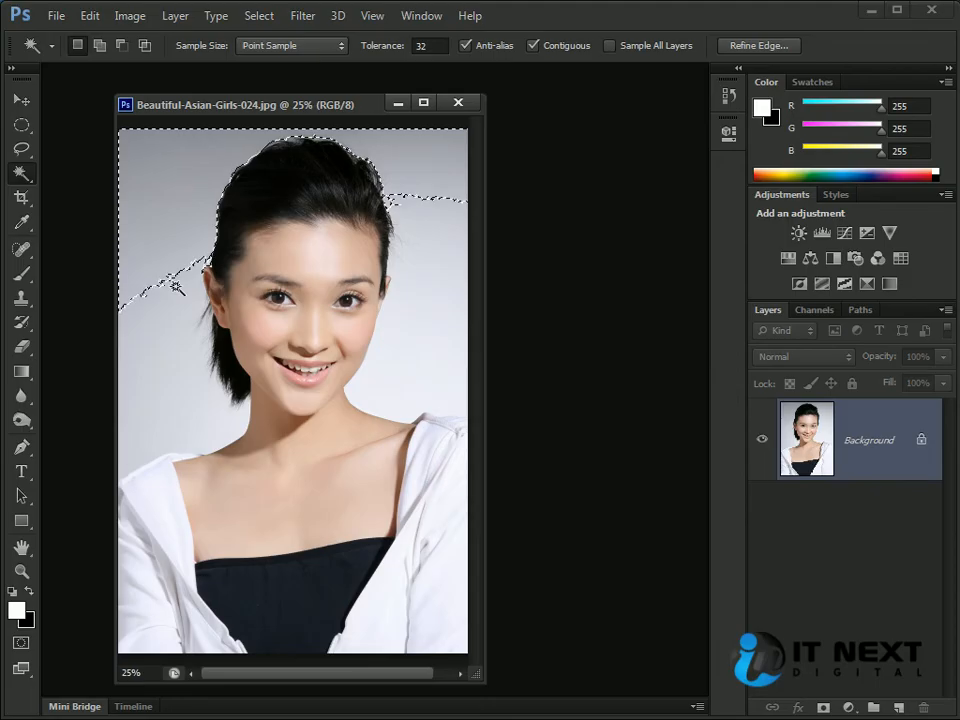
pyautogui.hotkey('ctrl', 'd')
pyautogui.click(165, 180)
pyautogui.hotkey('ctrl', 'd')
pyautogui.click(165, 197)
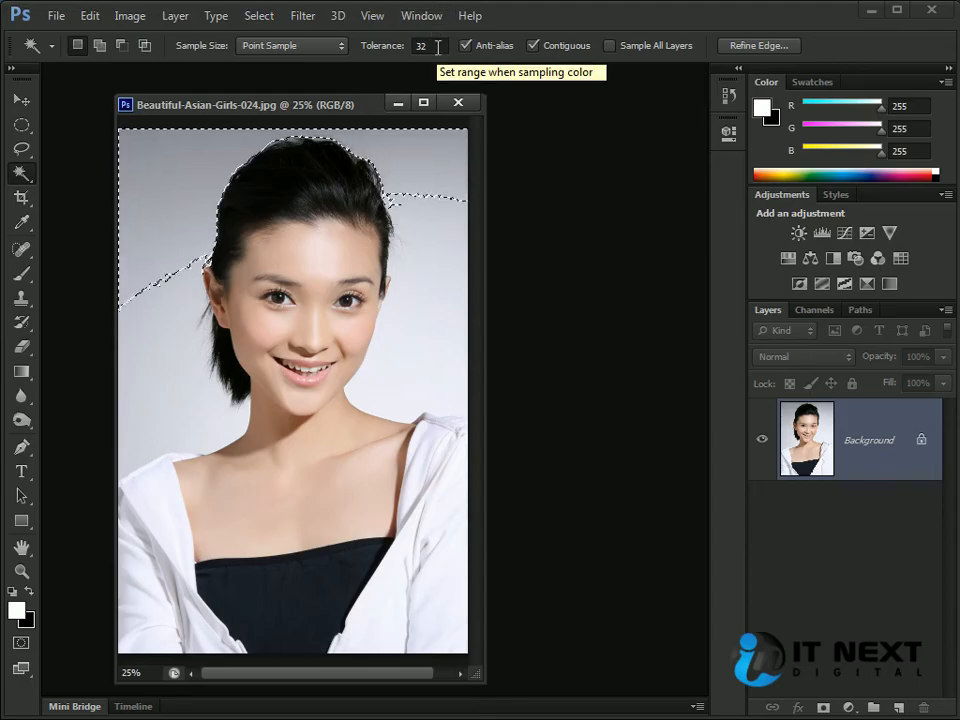
# Set the Magic Wand tolerance to 80 and reselect the portrait's backdrop beside the hair
pyautogui.click(437, 46)
pyautogui.write('80')
pyautogui.press('Return')
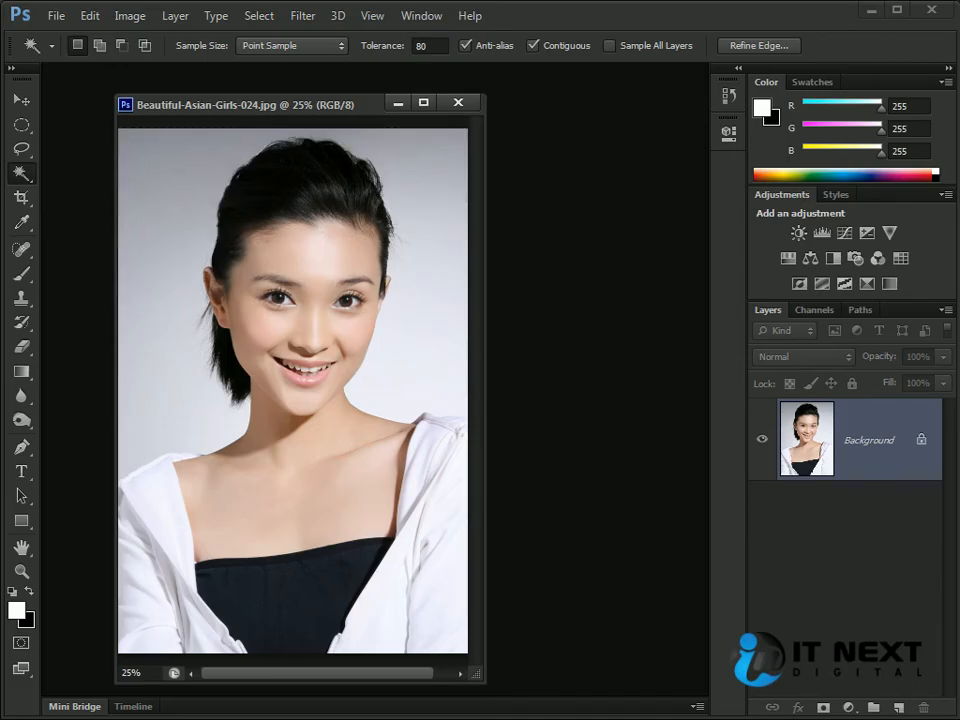
pyautogui.hotkey('ctrl', 'd')
pyautogui.click(155, 207)
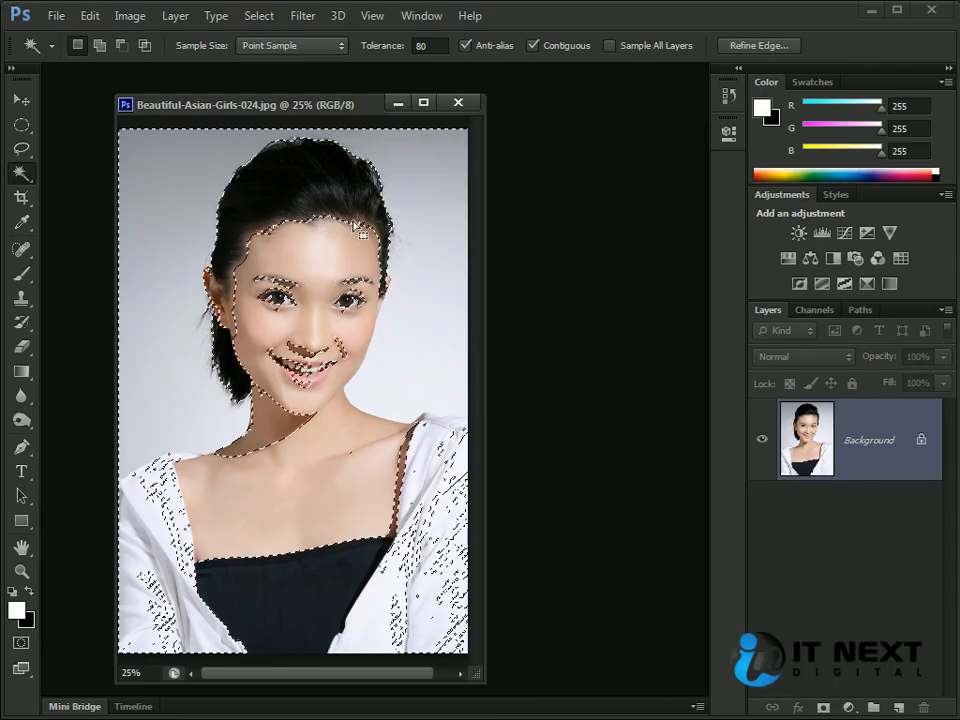
# Set the Magic Wand tolerance to 50 and reselect the portrait's upper backdrop
pyautogui.click(413, 47)
pyautogui.write('50')
pyautogui.press('Return')
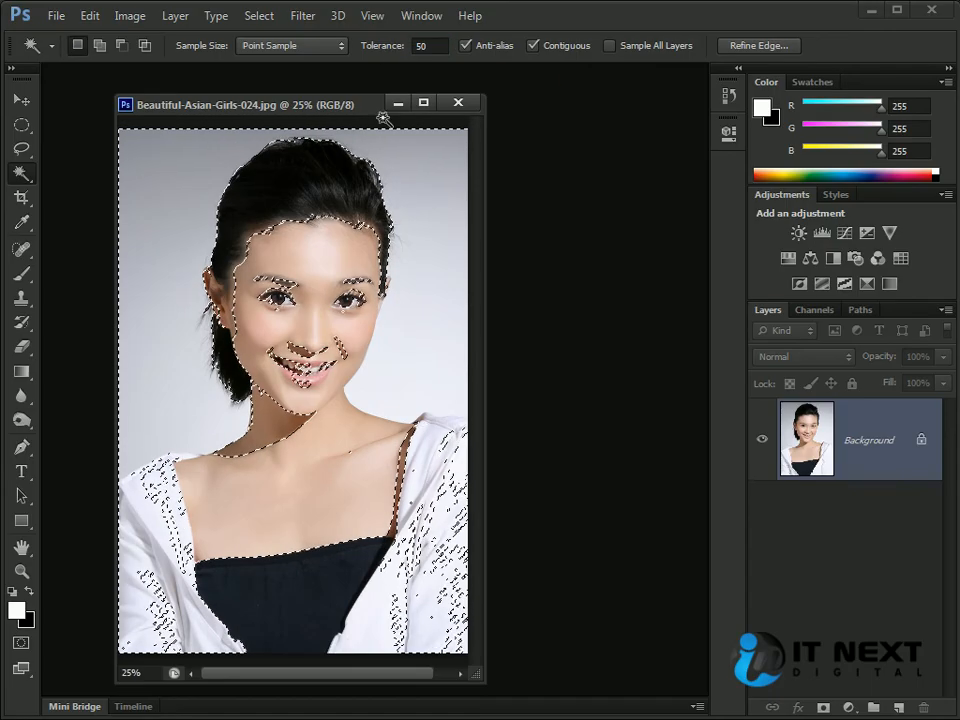
pyautogui.hotkey('ctrl', 'd')
pyautogui.click(185, 222)
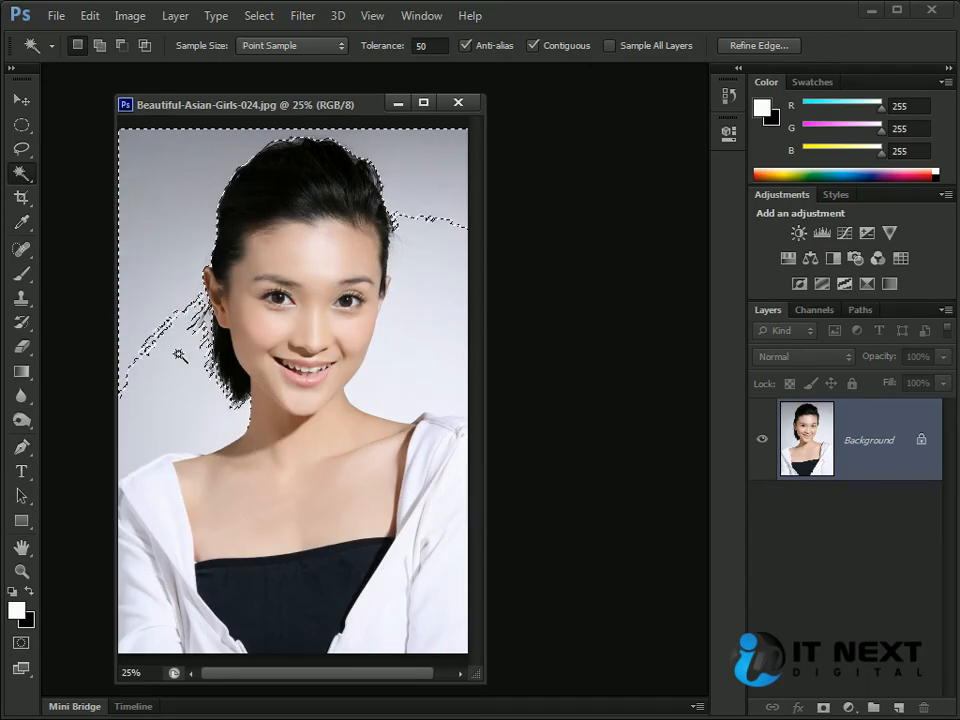
# Add the backdrop on both sides of the face to the selection, subtract the jacket and backdrop areas again, and deselect
pyautogui.keyDown('shift'); pyautogui.click(167, 386); pyautogui.keyUp('shift')
pyautogui.keyDown('shift'); pyautogui.click(381, 368); pyautogui.keyUp('shift')
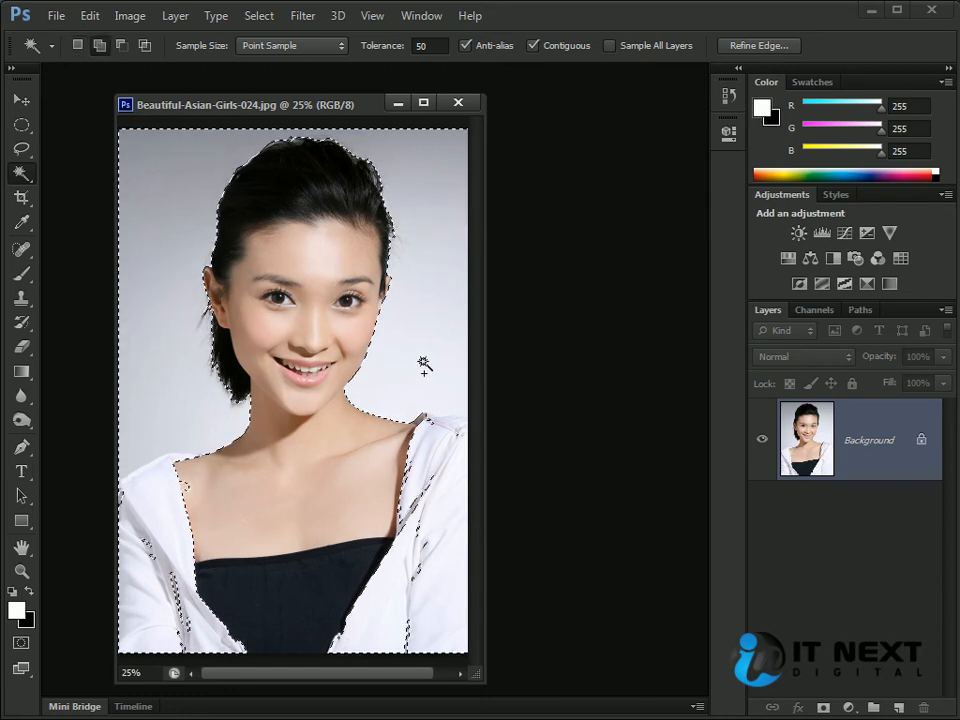
pyautogui.keyDown('alt'); pyautogui.click(415, 490); pyautogui.keyUp('alt')
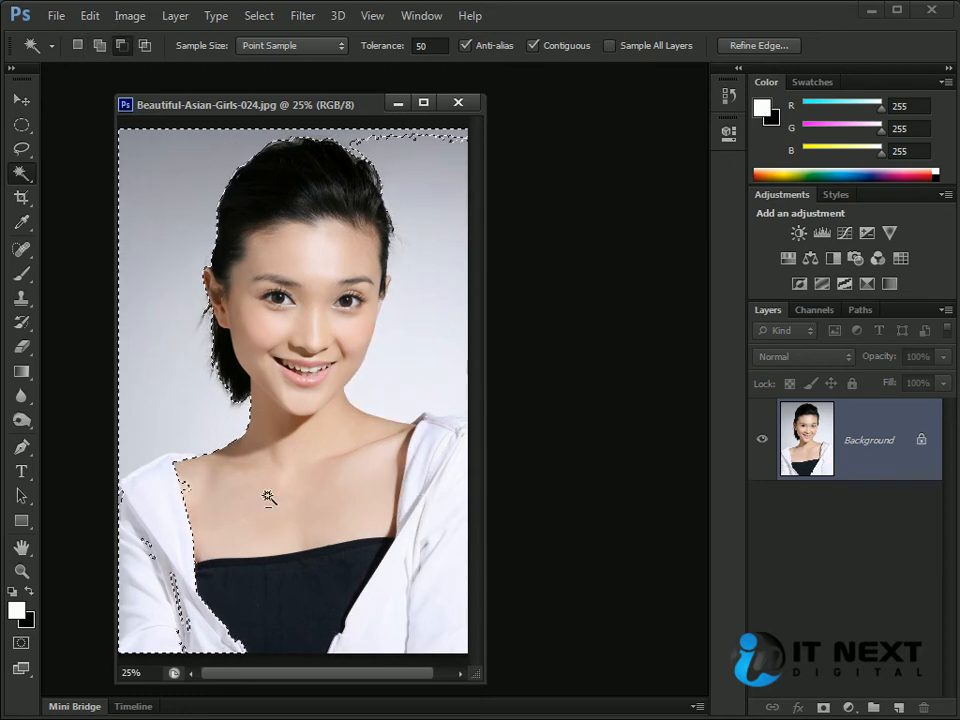
pyautogui.keyDown('alt'); pyautogui.click(180, 276); pyautogui.keyUp('alt')
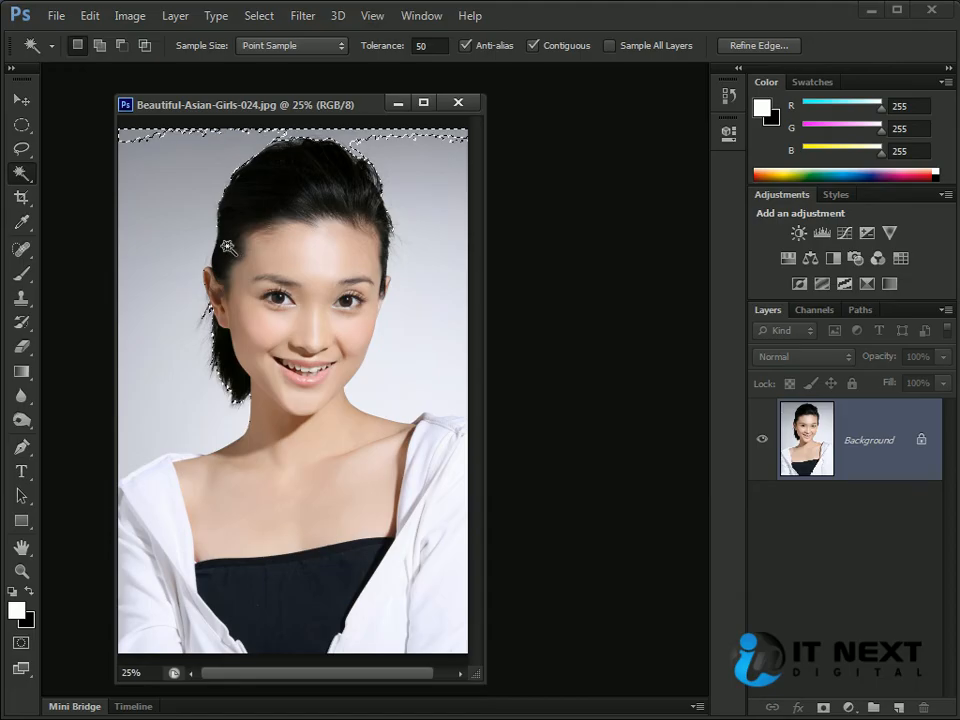
pyautogui.hotkey('ctrl', 'd')
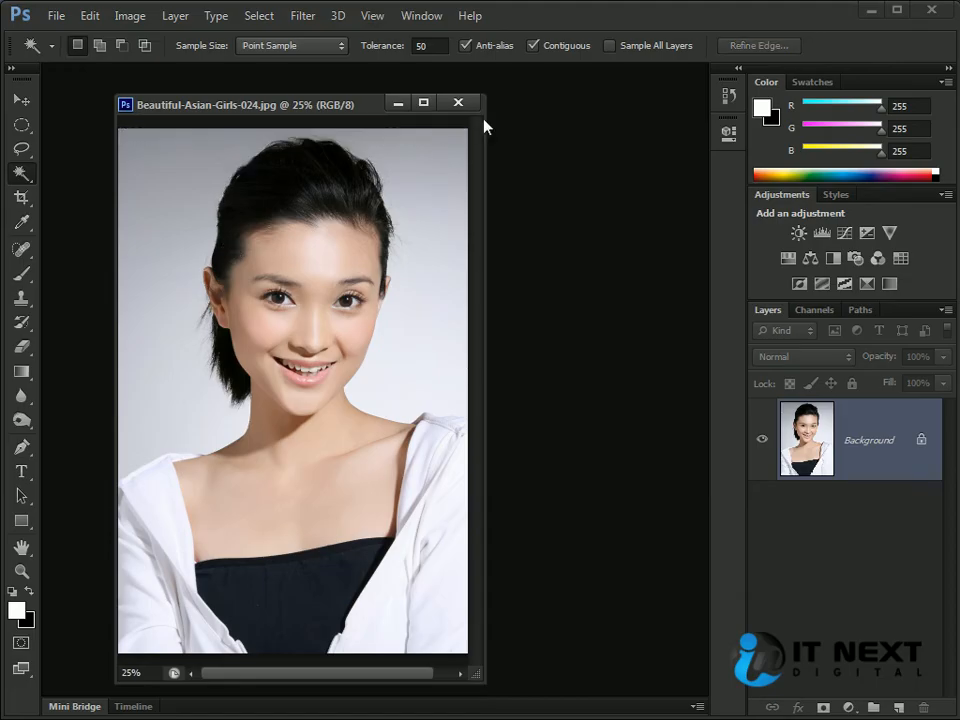
# Create a new white document from the Web preset, 800 by 600 pixels at 72 pixels/inch
pyautogui.click(56, 16)
pyautogui.click(60, 35)
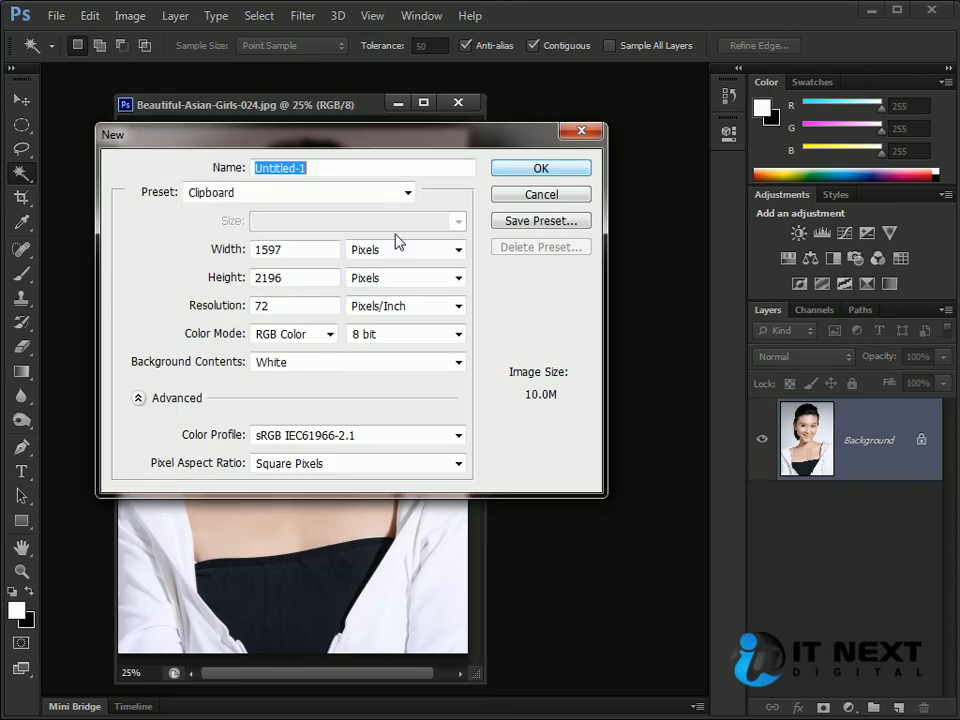
pyautogui.click(296, 194)
pyautogui.click(270, 317)
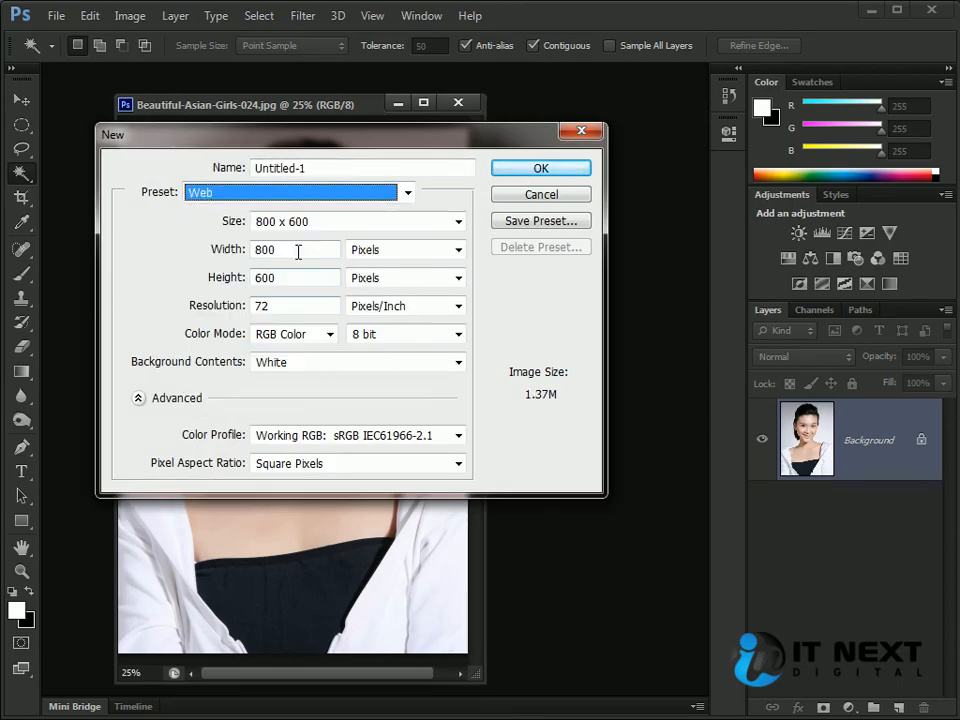
pyautogui.click(521, 170)
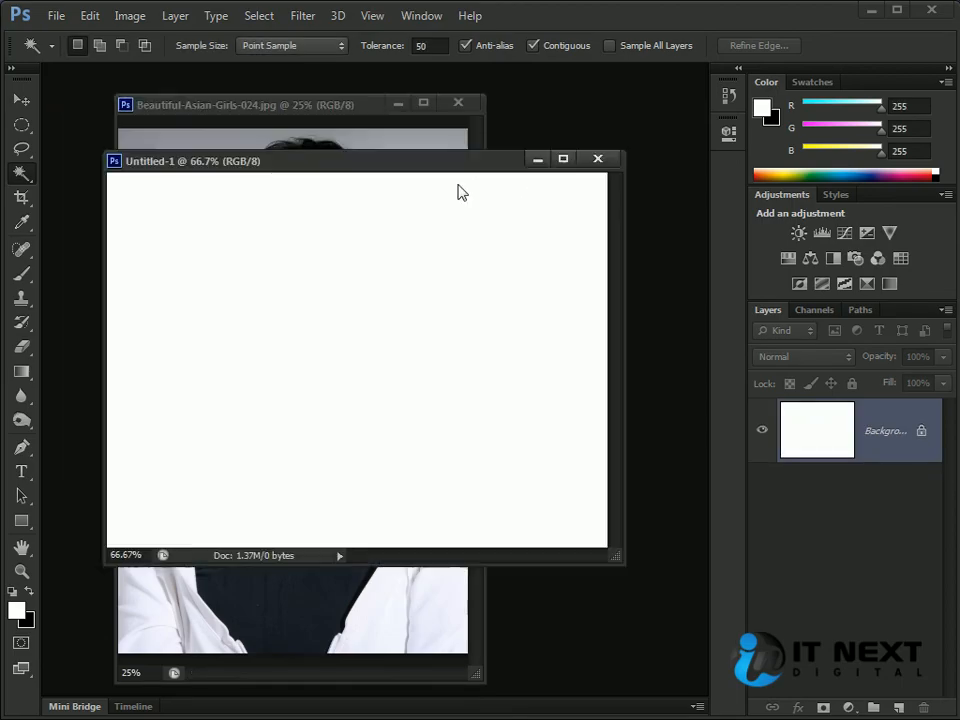
# Draw linear gradients on the blank canvas, undoing the first two and keeping one from white near the bottom edge to black at the top
pyautogui.press('g')
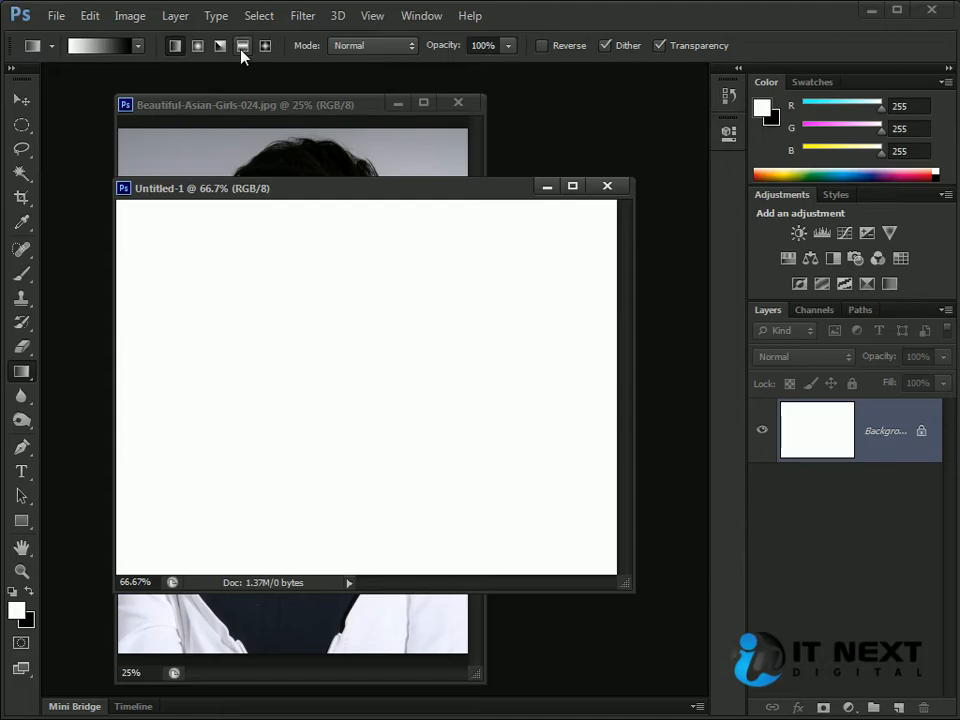
pyautogui.moveTo(350, 248); pyautogui.dragTo(332, 542)
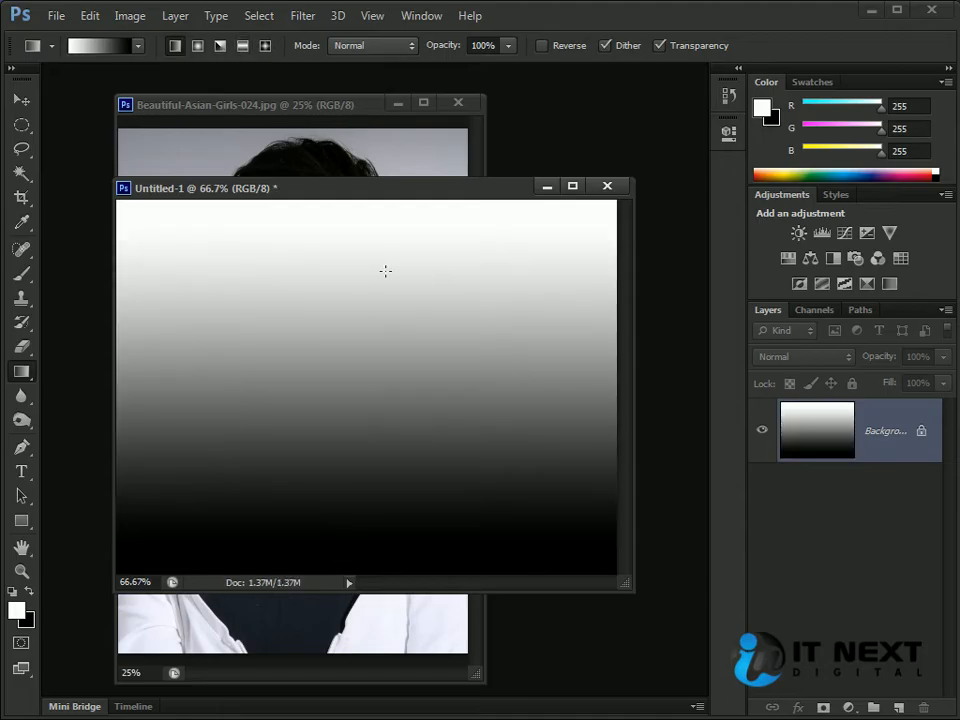
pyautogui.hotkey('ctrl', 'z')
pyautogui.moveTo(392, 450); pyautogui.dragTo(392, 165)
pyautogui.hotkey('ctrl', 'z')
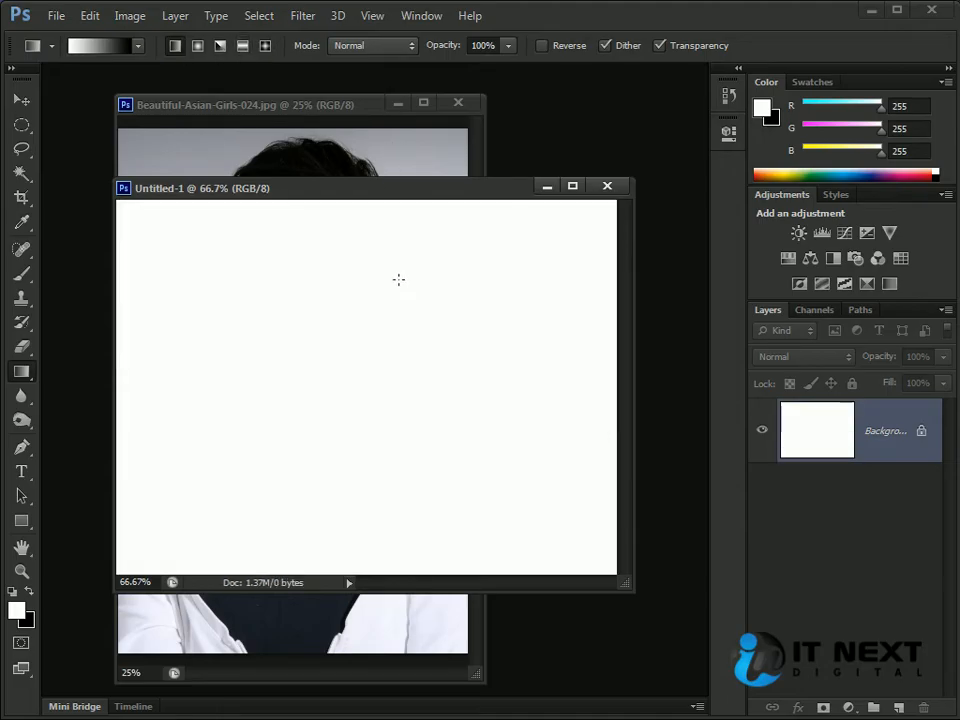
pyautogui.moveTo(408, 548); pyautogui.dragTo(407, 190)
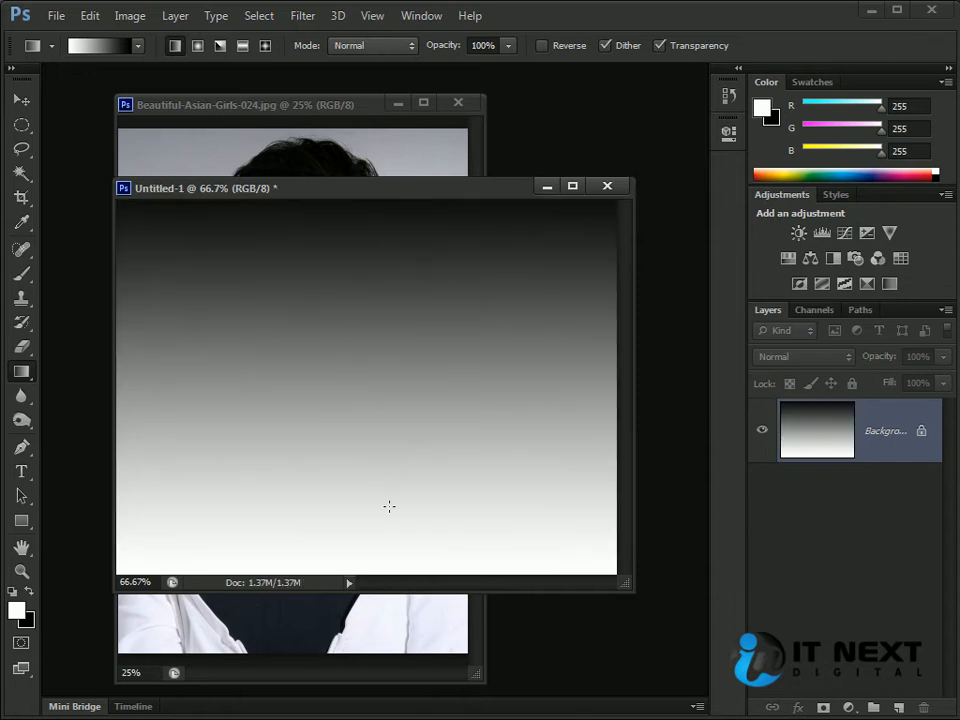
# Sample dark, middle and light gradient tones in turn with the Magic Wand at tolerance 50, ending on the dark gray band
pyautogui.click(21, 172)
pyautogui.click(337, 279)
pyautogui.click(343, 364)
pyautogui.click(356, 523)
pyautogui.click(366, 347)
pyautogui.click(369, 249)
pyautogui.click(357, 352)
pyautogui.click(347, 254)
pyautogui.click(347, 337)
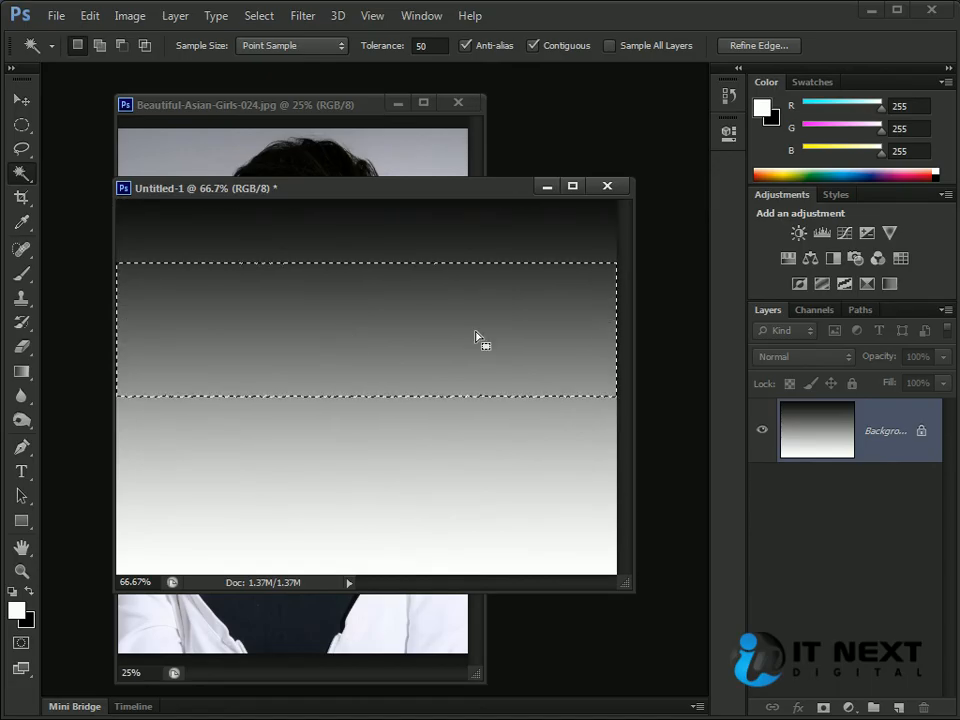
# Deselect the gradient band and convert the Background into a regular layer named Layer 0
pyautogui.hotkey('ctrl', 'd')
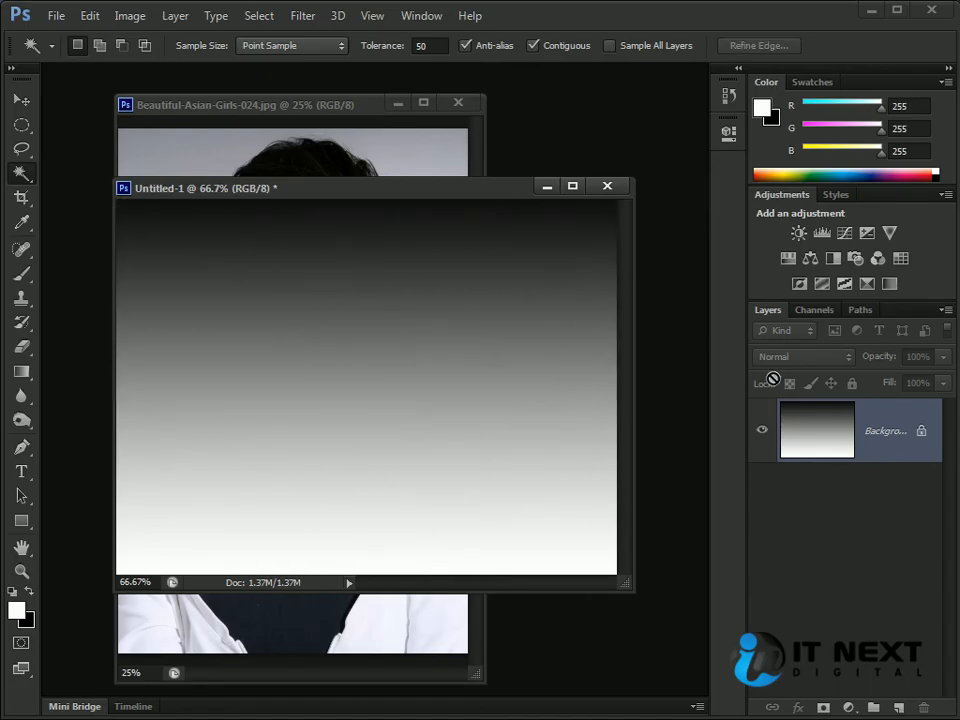
pyautogui.doubleClick(873, 450)
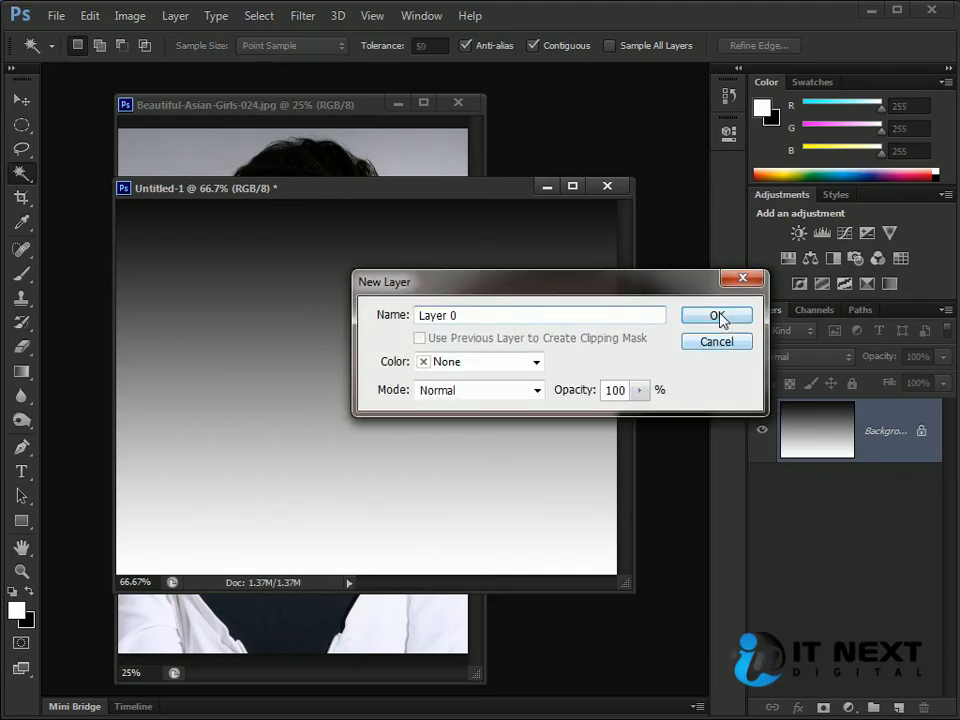
pyautogui.click(718, 322)
# Open Layer 0's layer styles, try the red Color Overlay, and enable Gradient Overlay in its place
pyautogui.doubleClick(869, 431)
pyautogui.doubleClick(853, 441)
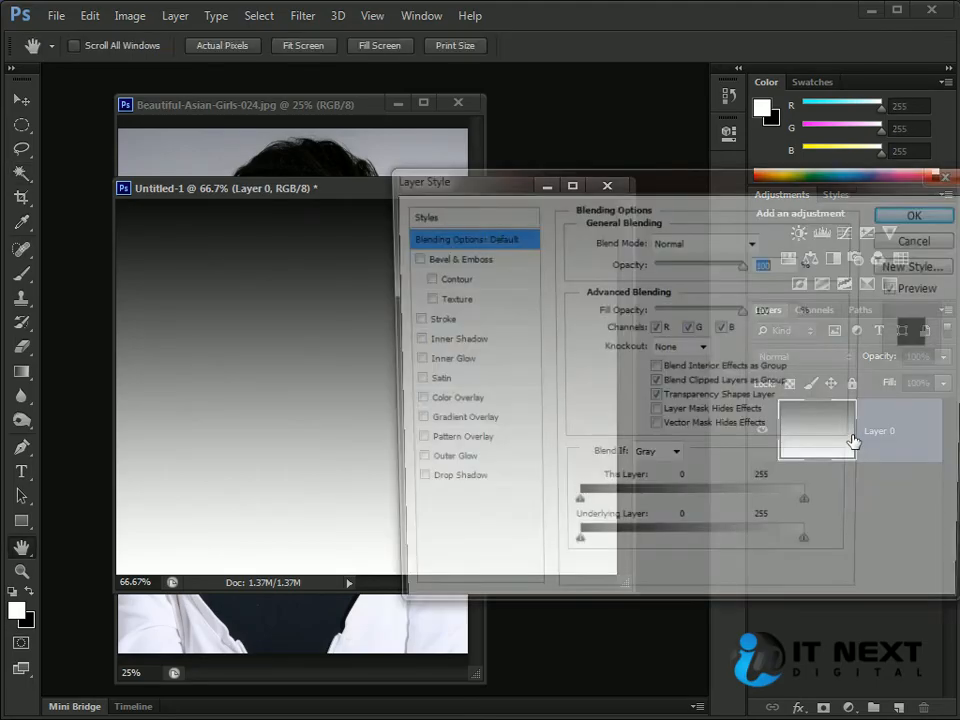
pyautogui.click(407, 401)
pyautogui.click(443, 401)
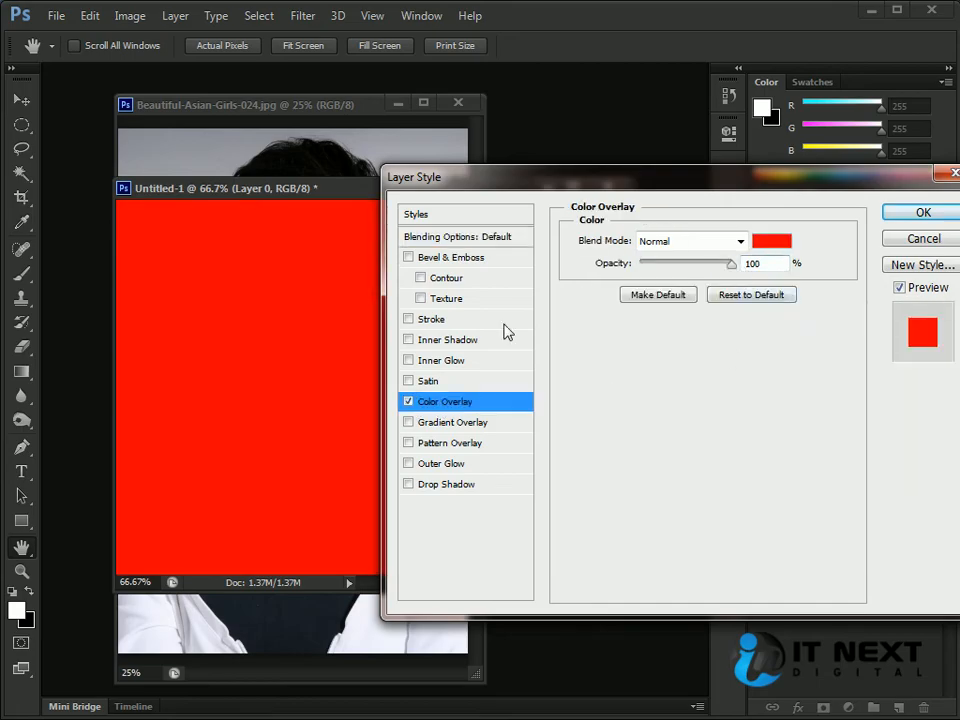
pyautogui.click(407, 401)
pyautogui.click(407, 422)
pyautogui.click(452, 422)
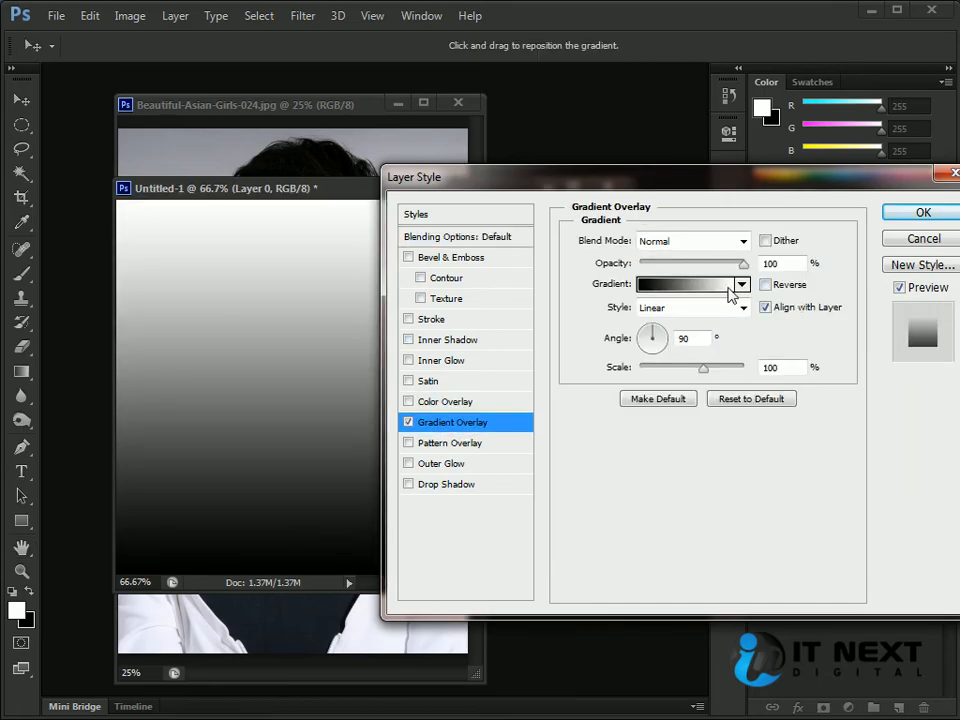
# Try several preset gradients for the overlay and apply the opaque rainbow spectrum preset
pyautogui.click(742, 284)
pyautogui.click(628, 350)
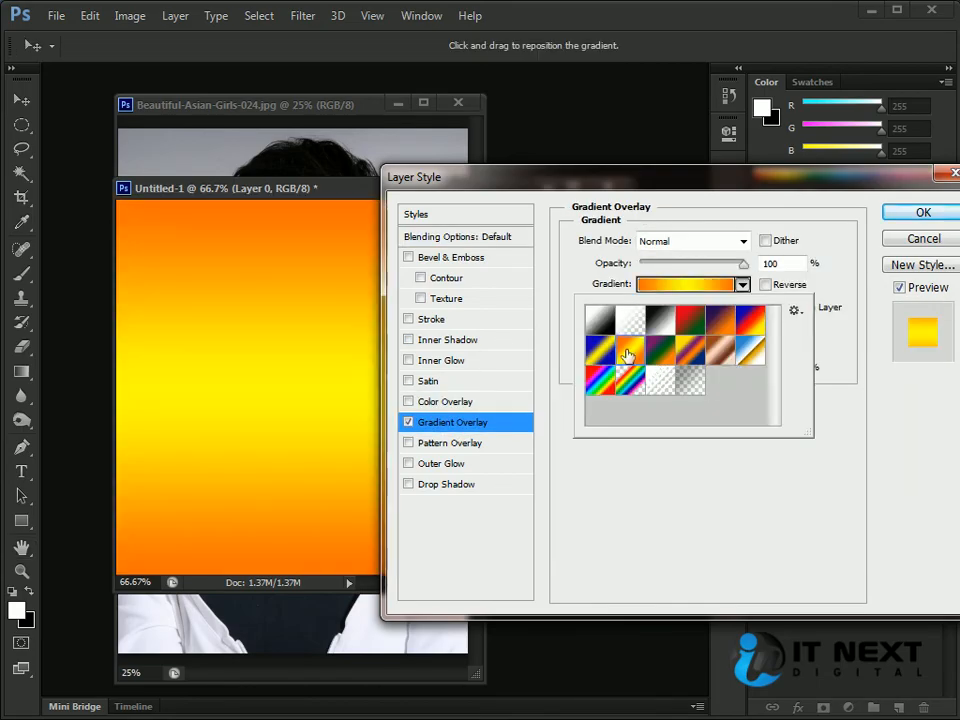
pyautogui.click(662, 350)
pyautogui.click(690, 350)
pyautogui.click(605, 380)
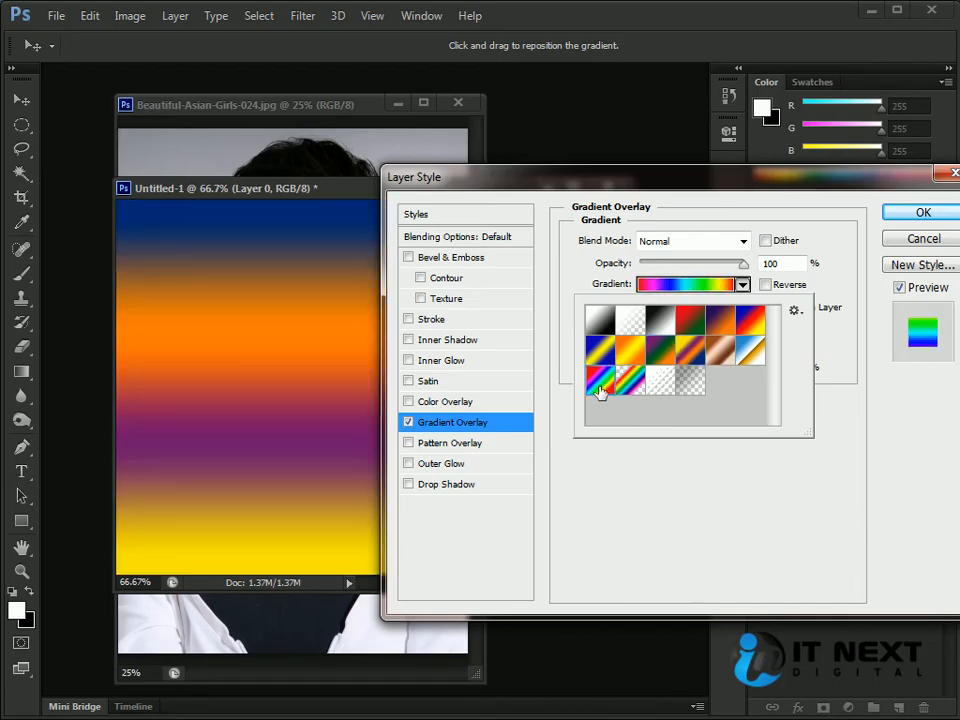
pyautogui.click(921, 212)
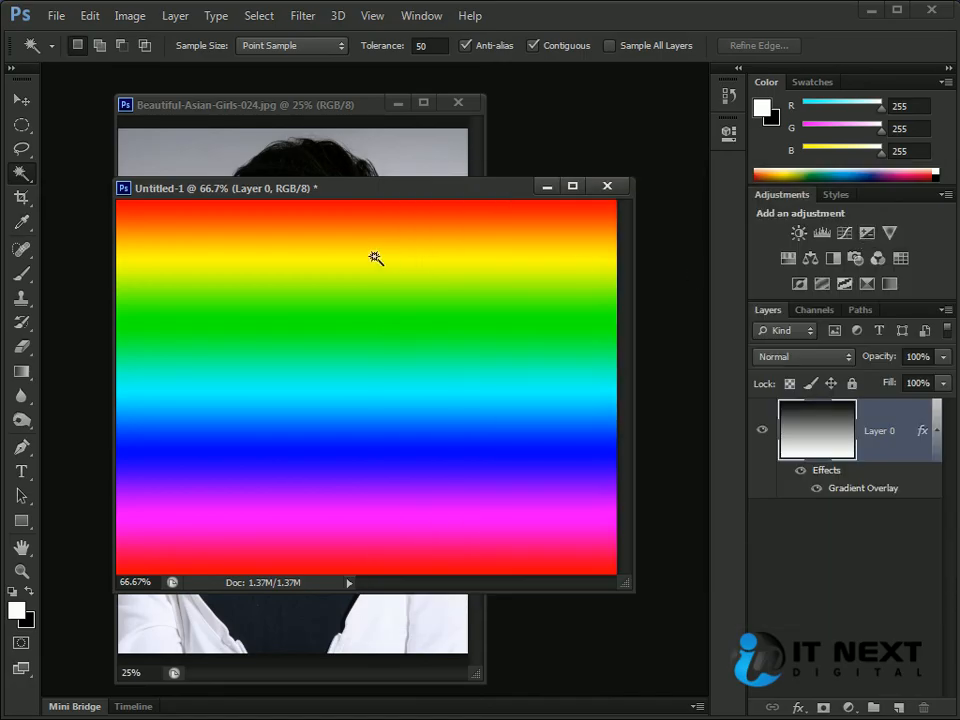
# Sample several color bands of the rainbow gradient with the Magic Wand at tolerance 50
pyautogui.click(302, 300)
pyautogui.click(301, 392)
pyautogui.click(309, 470)
pyautogui.click(328, 296)
pyautogui.click(326, 343)
pyautogui.click(335, 419)
# Raise the Magic Wand tolerance to 100 and sample the rainbow's color bands again, ending on the blue band
pyautogui.click(430, 45)
pyautogui.write('100')
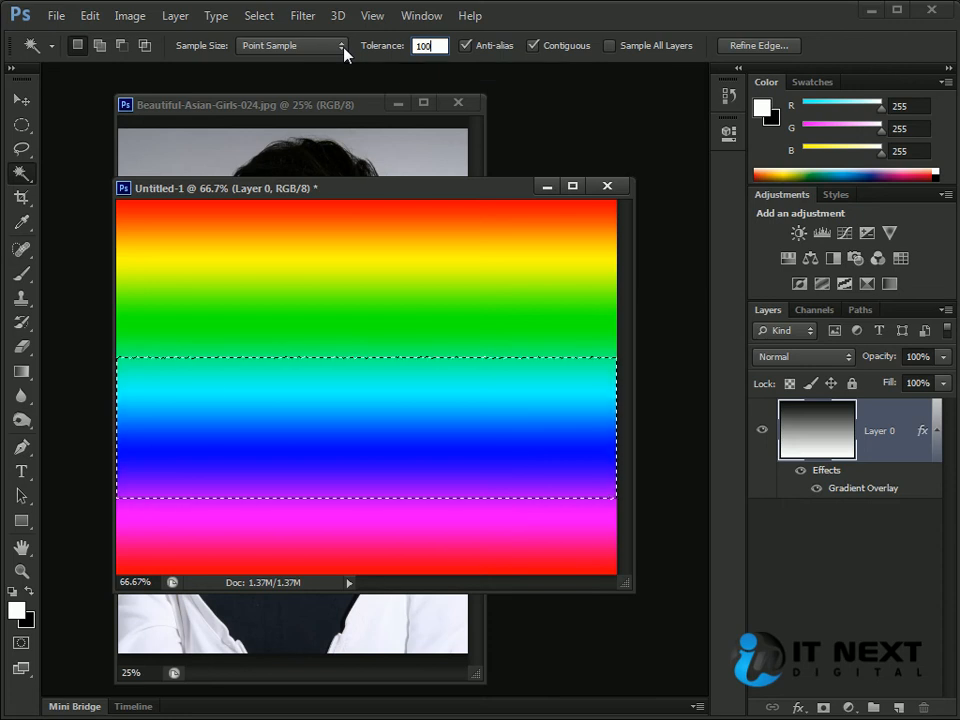
pyautogui.press('Return')
pyautogui.click(339, 288)
pyautogui.click(333, 430)
pyautogui.click(284, 368)
pyautogui.click(302, 270)
pyautogui.click(302, 450)
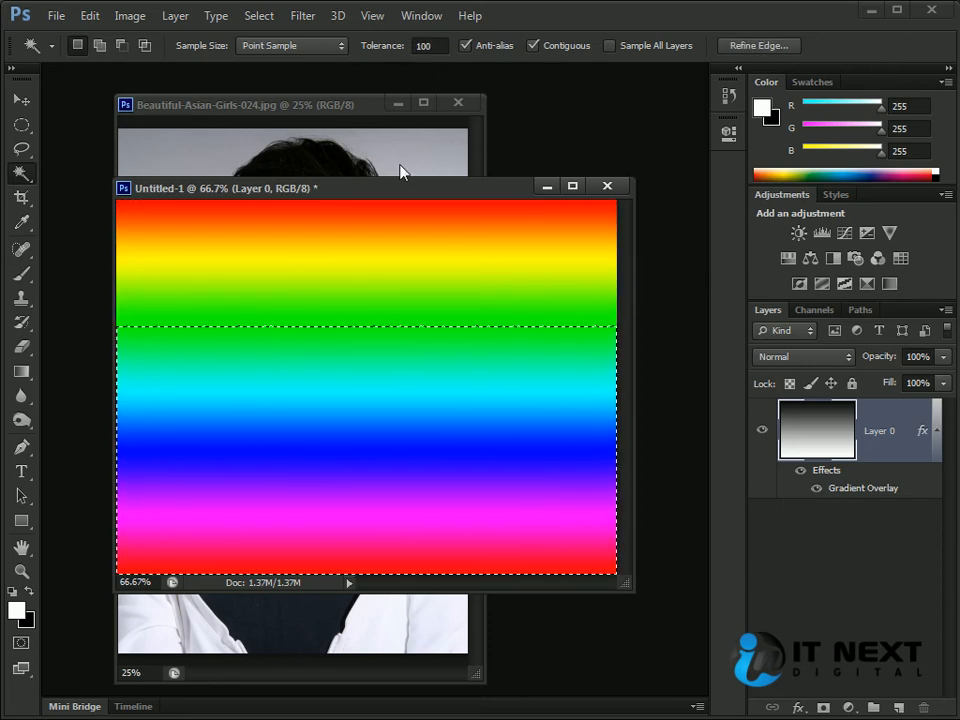
# Lower the Magic Wand tolerance to 2 and sample several rainbow bands, ending with a thin strip in the cyan band
pyautogui.click(425, 45)
pyautogui.write('2')
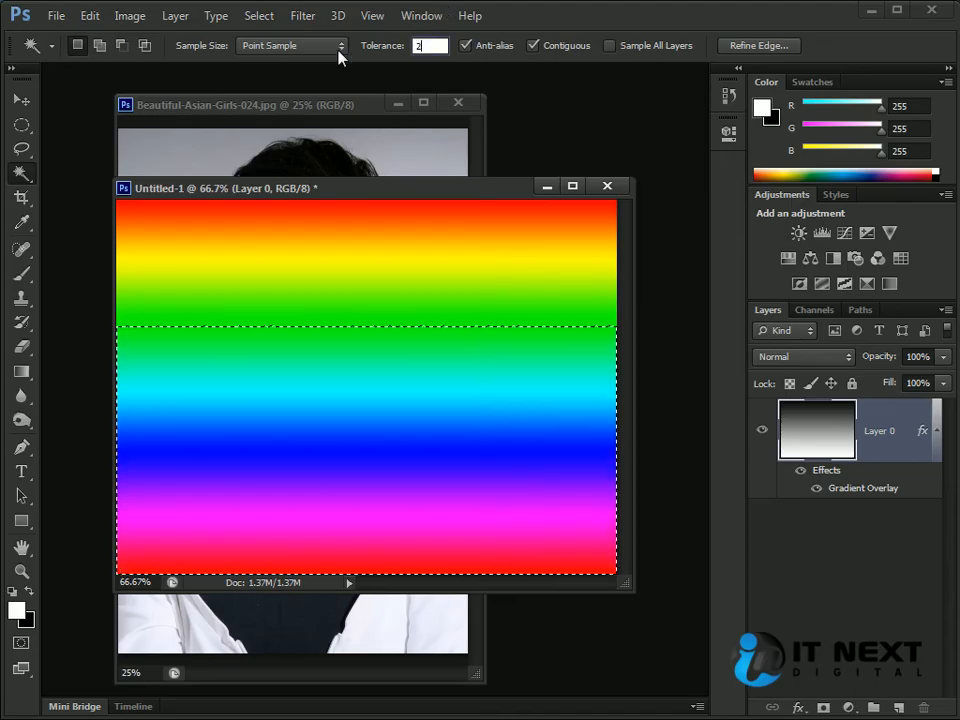
pyautogui.click(325, 273)
pyautogui.click(322, 358)
pyautogui.click(327, 492)
pyautogui.click(355, 354)
pyautogui.click(289, 299)
pyautogui.click(287, 384)
# Move the rainbow document off the portrait and paint across the rainbow with the Quick Selection tool to select the whole canvas
pyautogui.moveTo(346, 188); pyautogui.dragTo(430, 252)
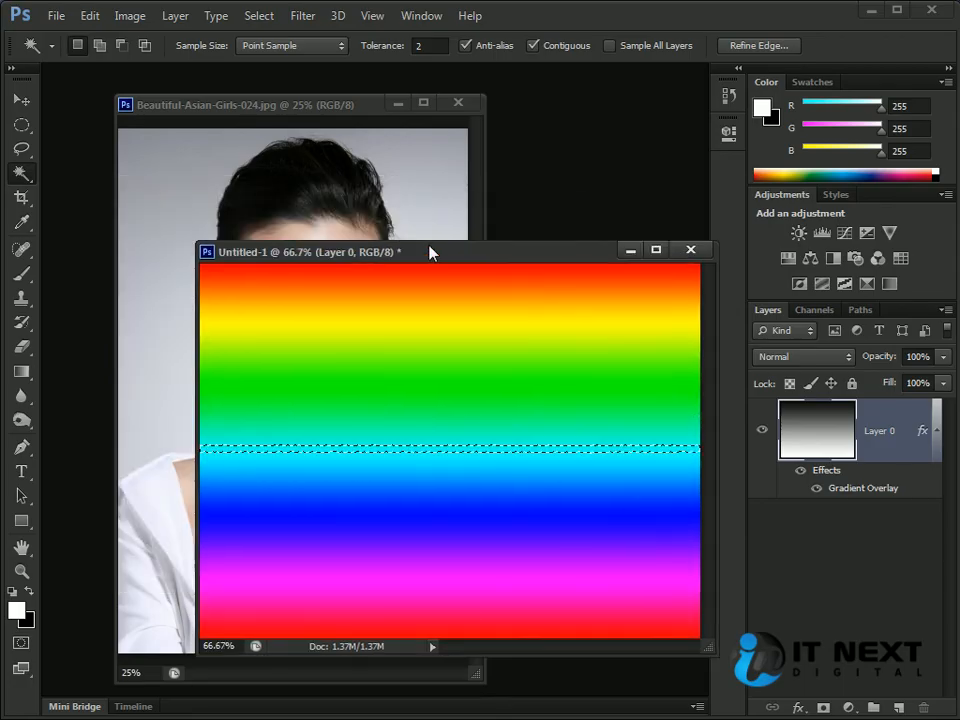
pyautogui.click(20, 172)
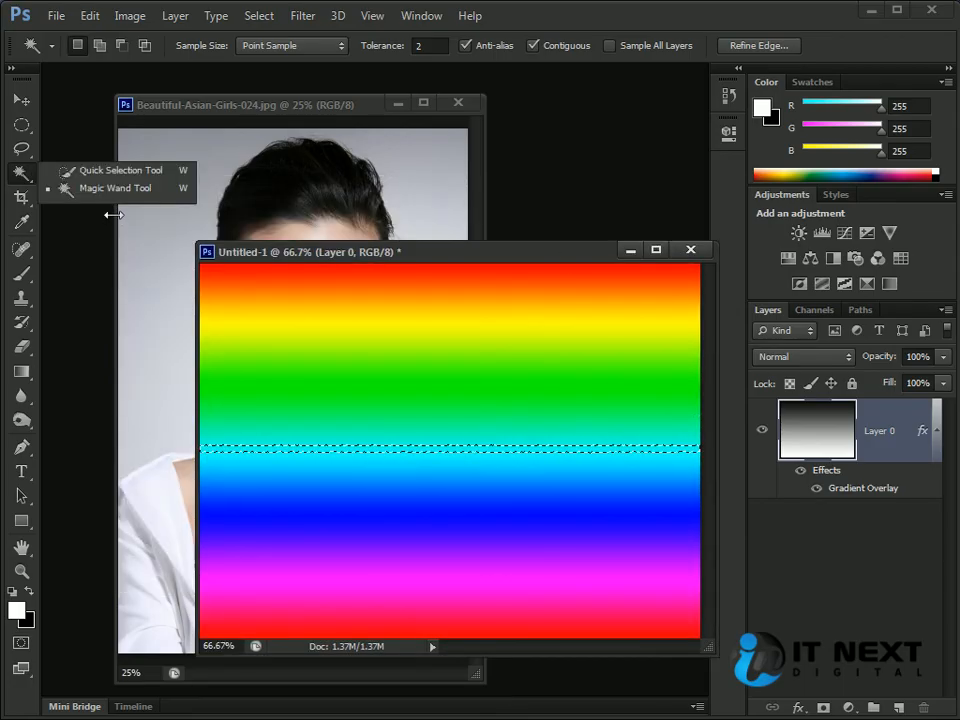
pyautogui.click(165, 182)
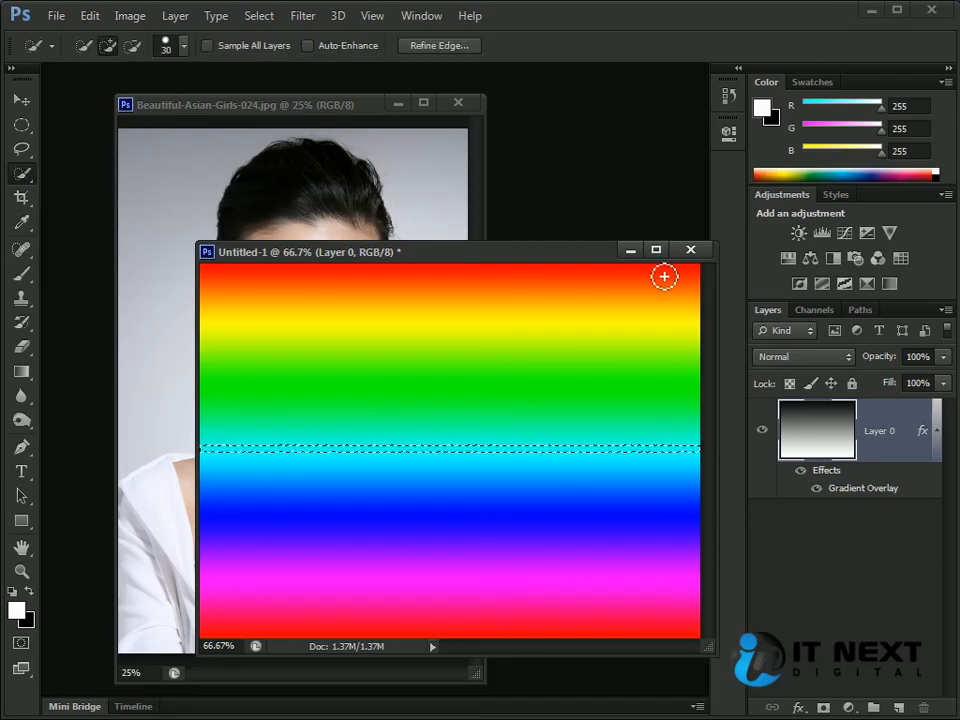
pyautogui.click(365, 116)
pyautogui.click(611, 291)
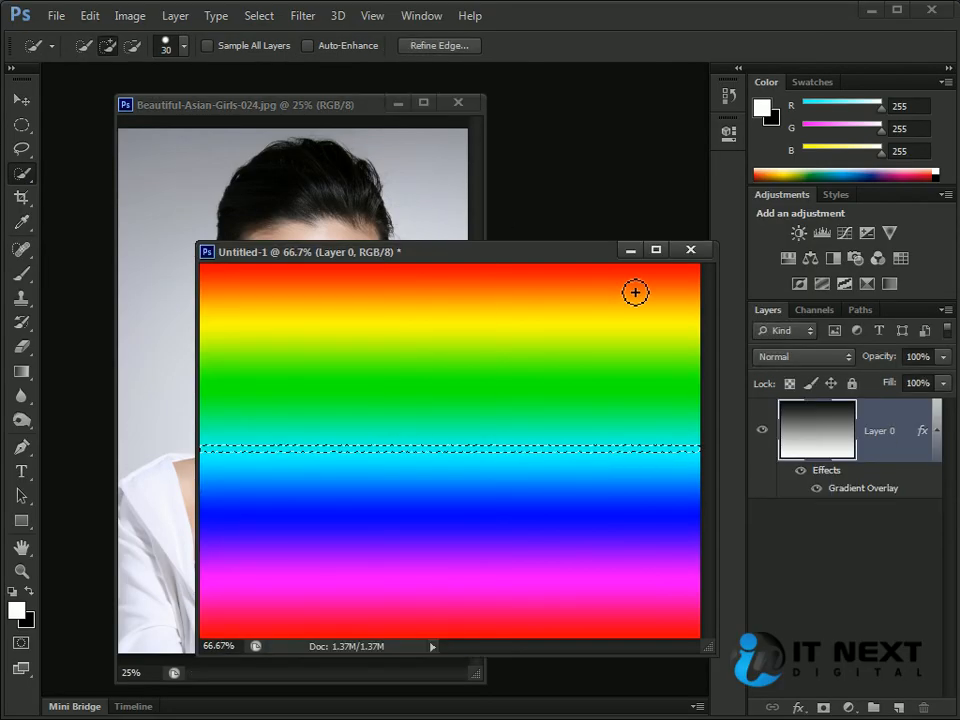
pyautogui.moveTo(649, 287)
pyautogui.mouseDown()
pyautogui.moveTo(515, 284)
pyautogui.moveTo(414, 345)
pyautogui.moveTo(497, 394)
pyautogui.mouseUp()
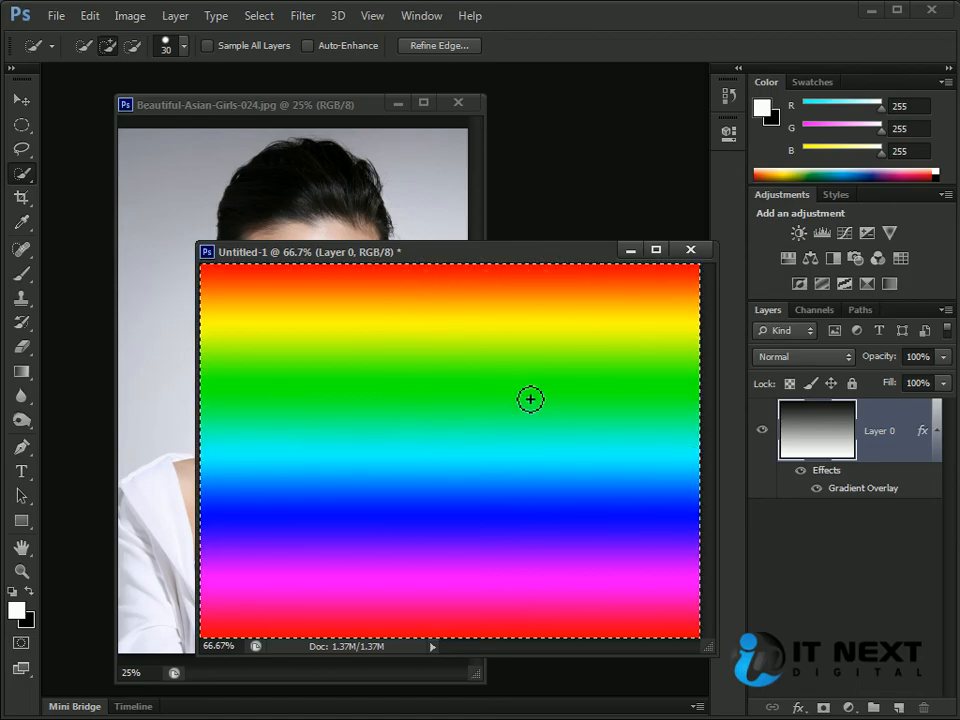
# Bring the portrait document to the front and enlarge the Quick Selection brush to 100 pixels
pyautogui.moveTo(342, 104); pyautogui.dragTo(392, 112)
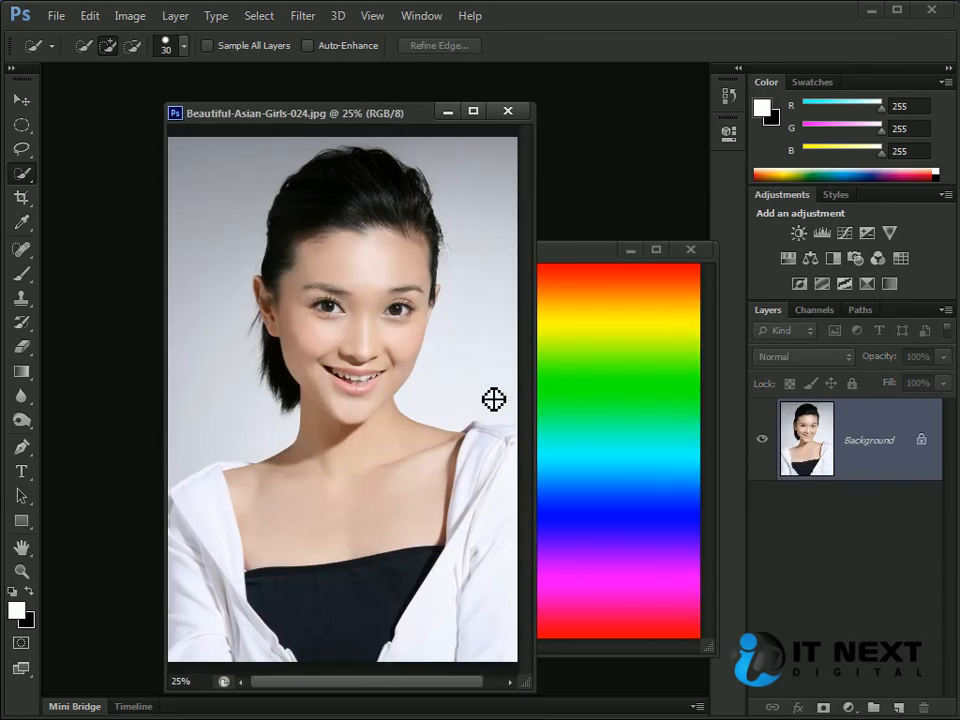
pyautogui.press(']')
pyautogui.press(']')
pyautogui.press(']')
pyautogui.press(']')
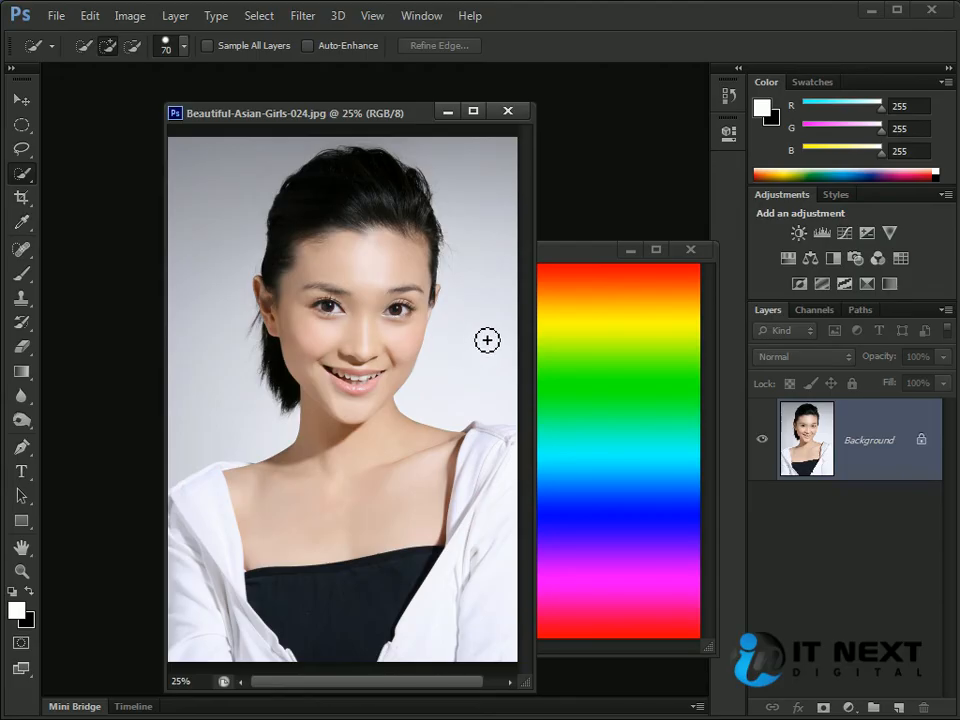
pyautogui.press(']')
pyautogui.press(']')
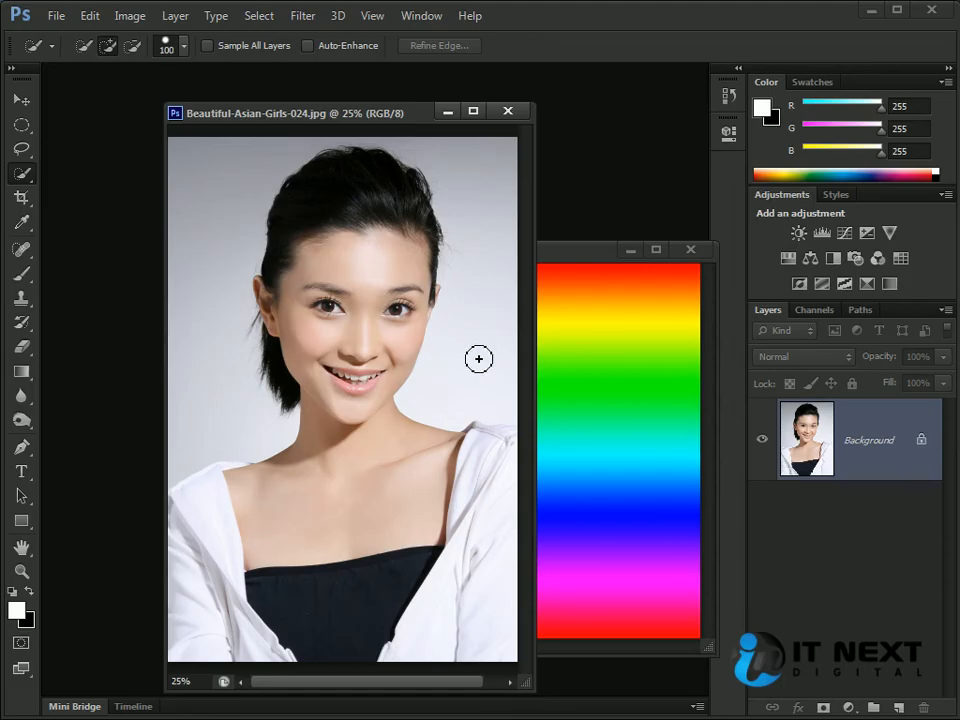
# Select the gray backdrop all around the woman, shrinking the brush to 40 pixels and subtracting the jacket shoulder from the selection
pyautogui.moveTo(478, 357); pyautogui.dragTo(487, 347)
pyautogui.press('[')
pyautogui.press('[')
pyautogui.press('[')
pyautogui.press('[')
pyautogui.press('[')
pyautogui.press('[')
pyautogui.press('[')
pyautogui.press('[')
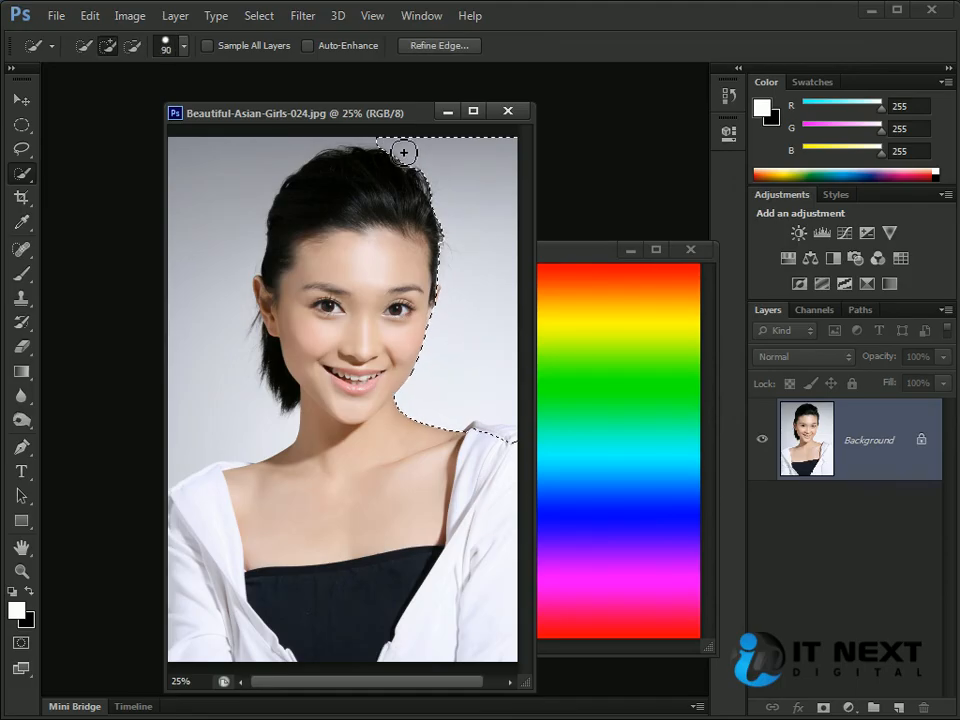
pyautogui.moveTo(395, 150)
pyautogui.mouseDown()
pyautogui.moveTo(286, 159)
pyautogui.moveTo(234, 188)
pyautogui.moveTo(213, 220)
pyautogui.moveTo(207, 362)
pyautogui.moveTo(221, 419)
pyautogui.moveTo(497, 461)
pyautogui.mouseUp()
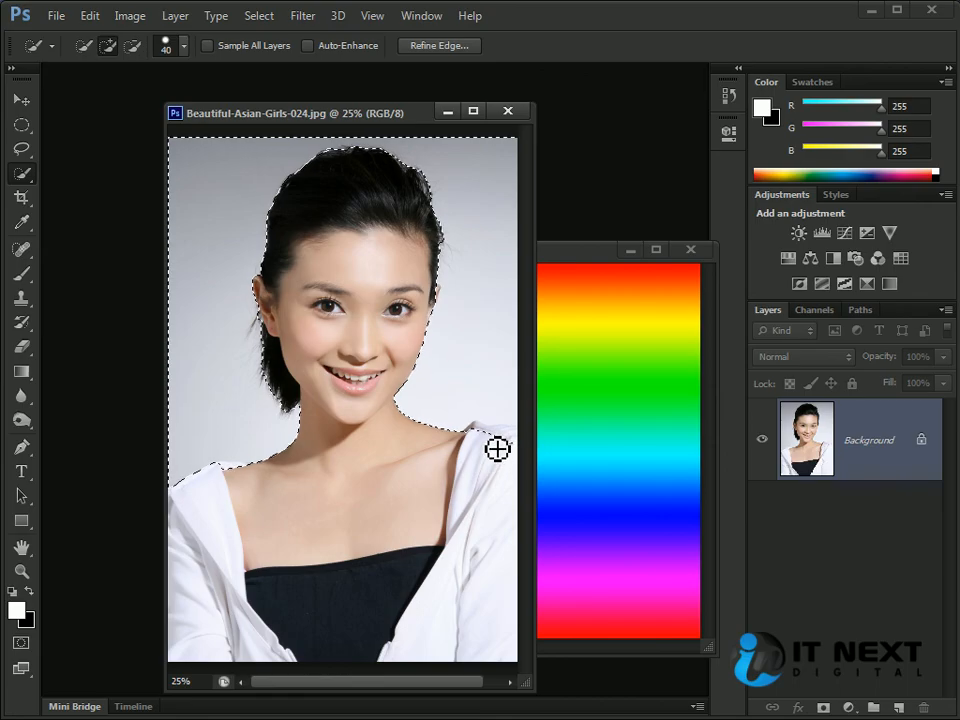
pyautogui.press('alt')
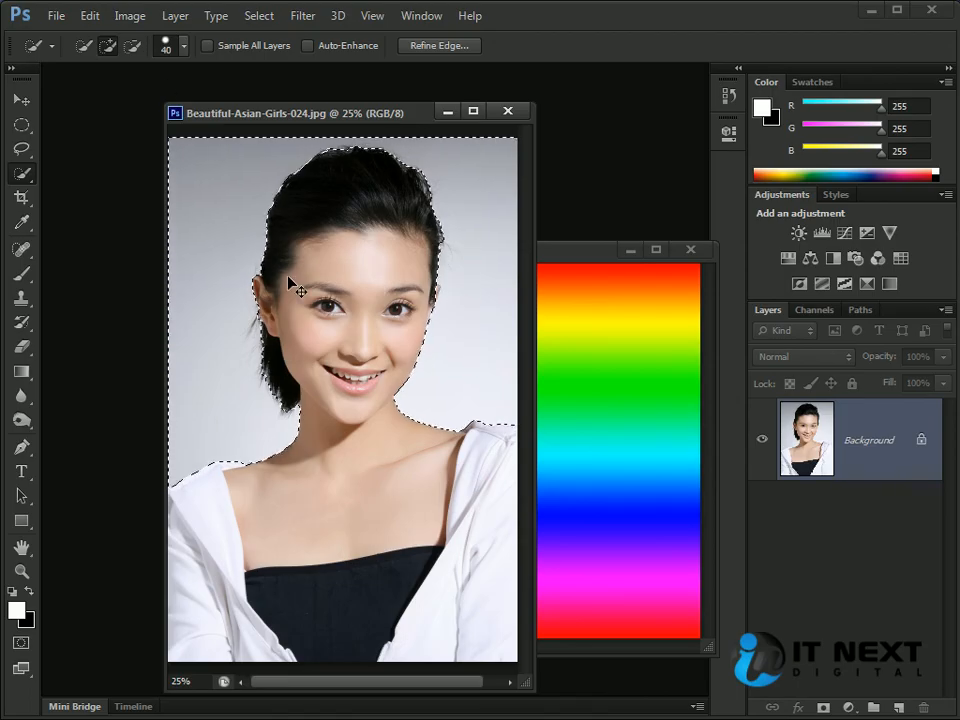
# Invert the backdrop selection so that it covers the woman, and copy her
pyautogui.hotkey('ctrl', 'i')
pyautogui.hotkey('ctrl', 'z')
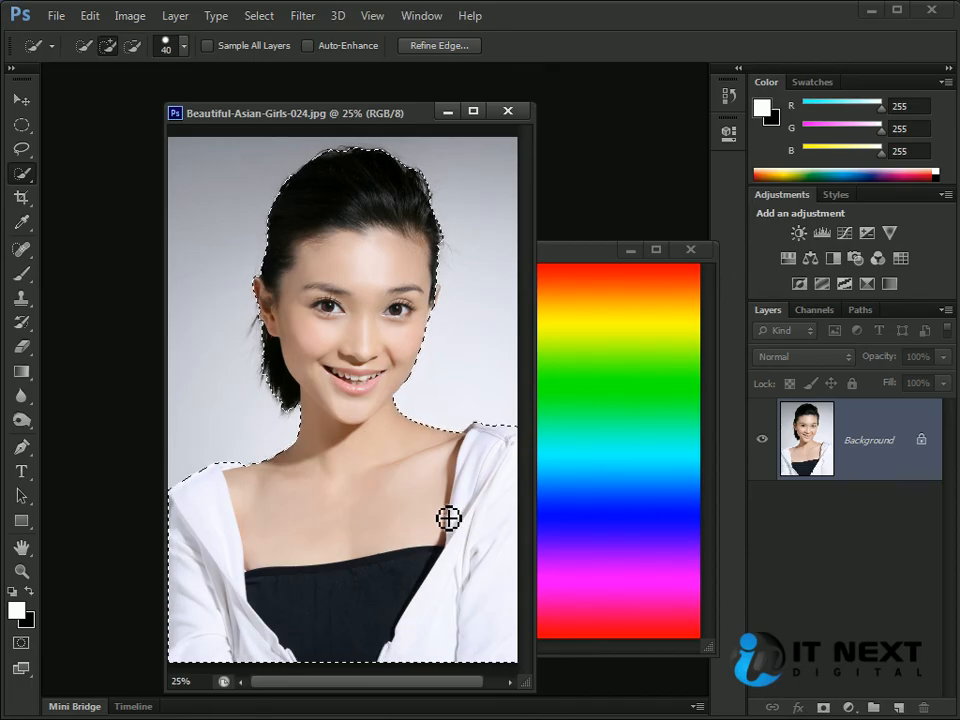
pyautogui.click(92, 18)
pyautogui.click(105, 142)
# Paste the copied woman into a new white document, and close that document without saving
pyautogui.click(57, 16)
pyautogui.click(80, 35)
pyautogui.click(566, 171)
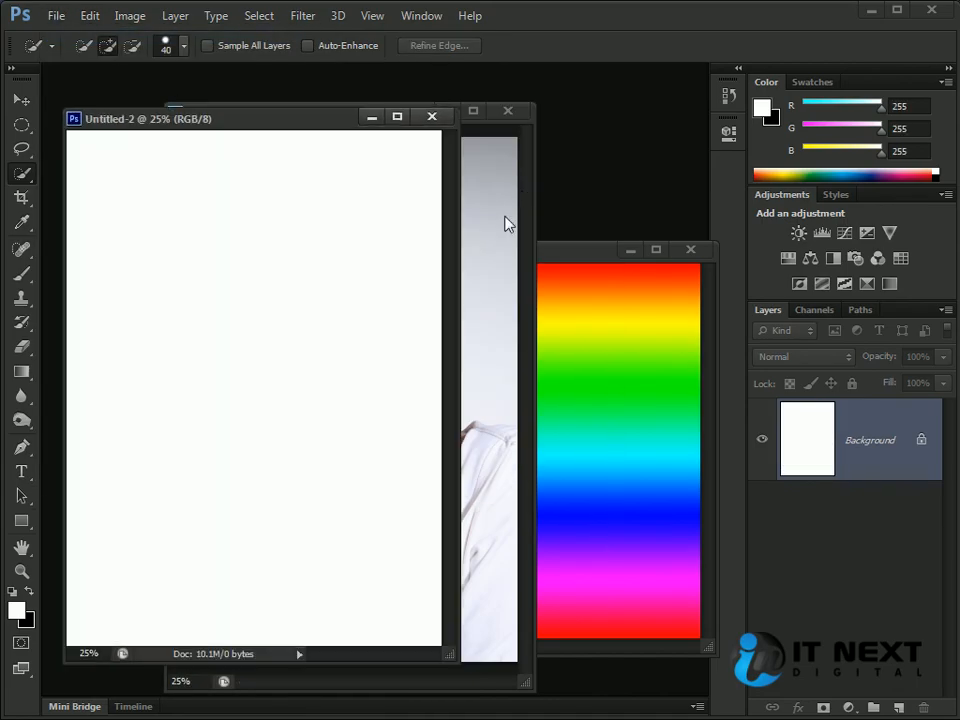
pyautogui.click(57, 17)
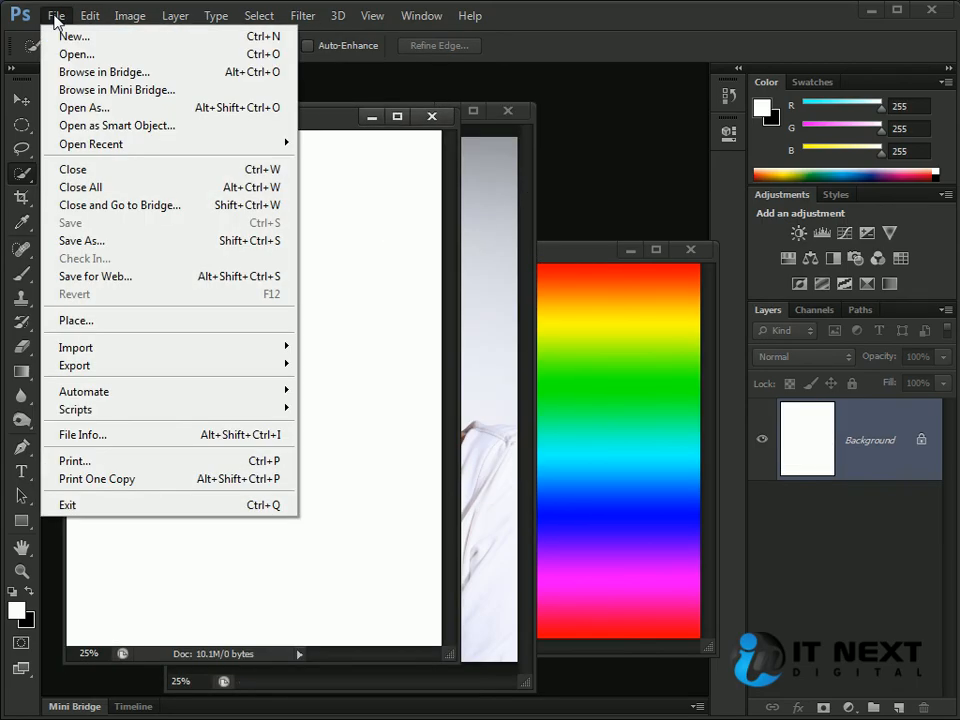
pyautogui.moveTo(90, 16)
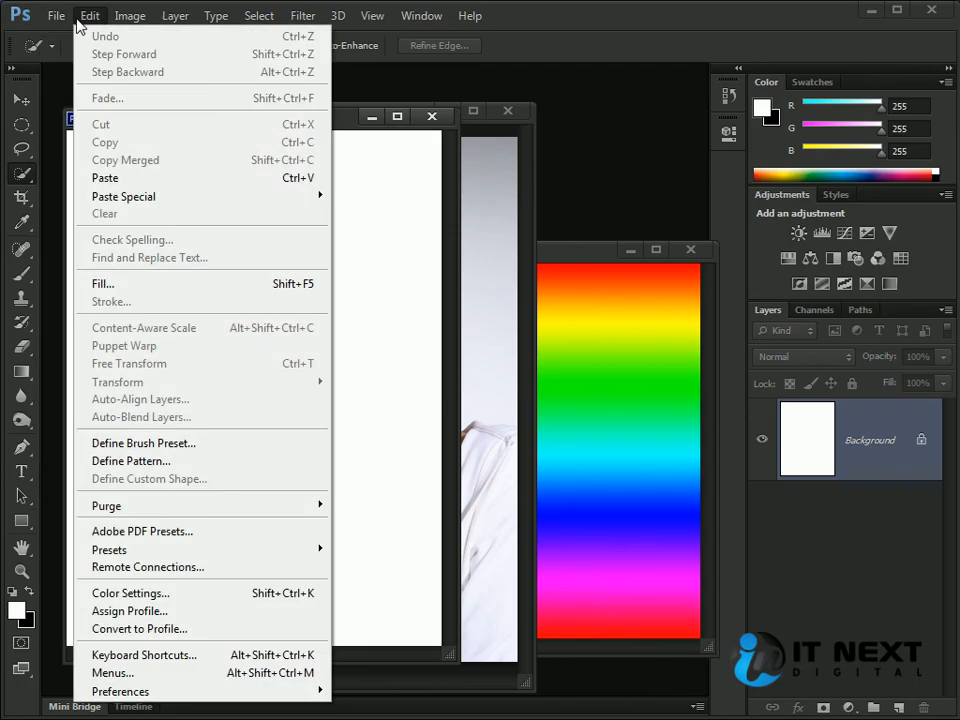
pyautogui.click(146, 180)
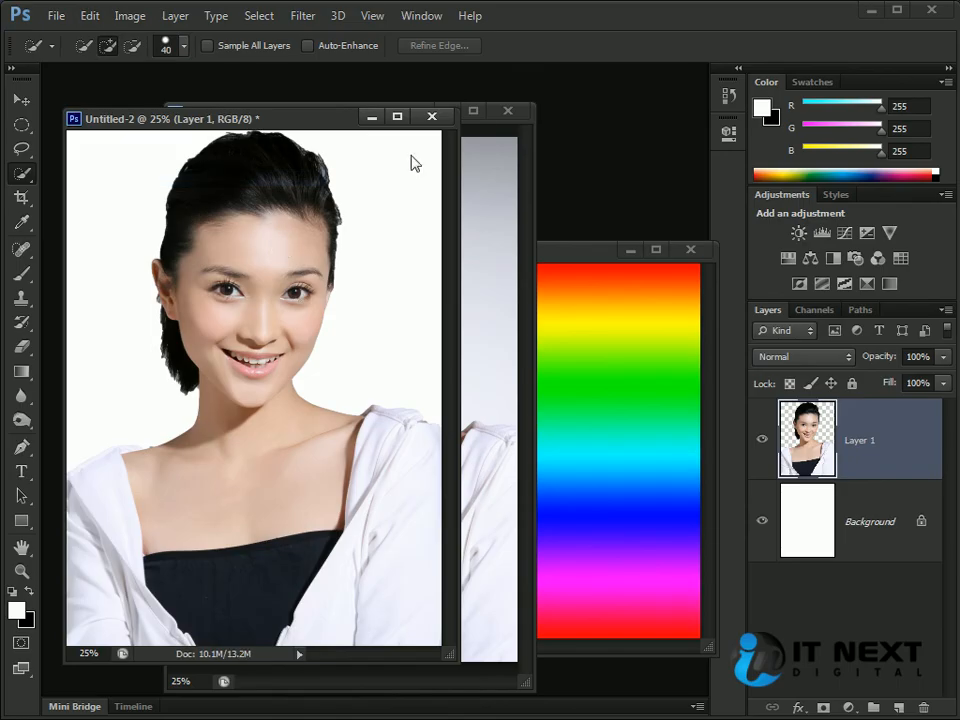
pyautogui.click(432, 117)
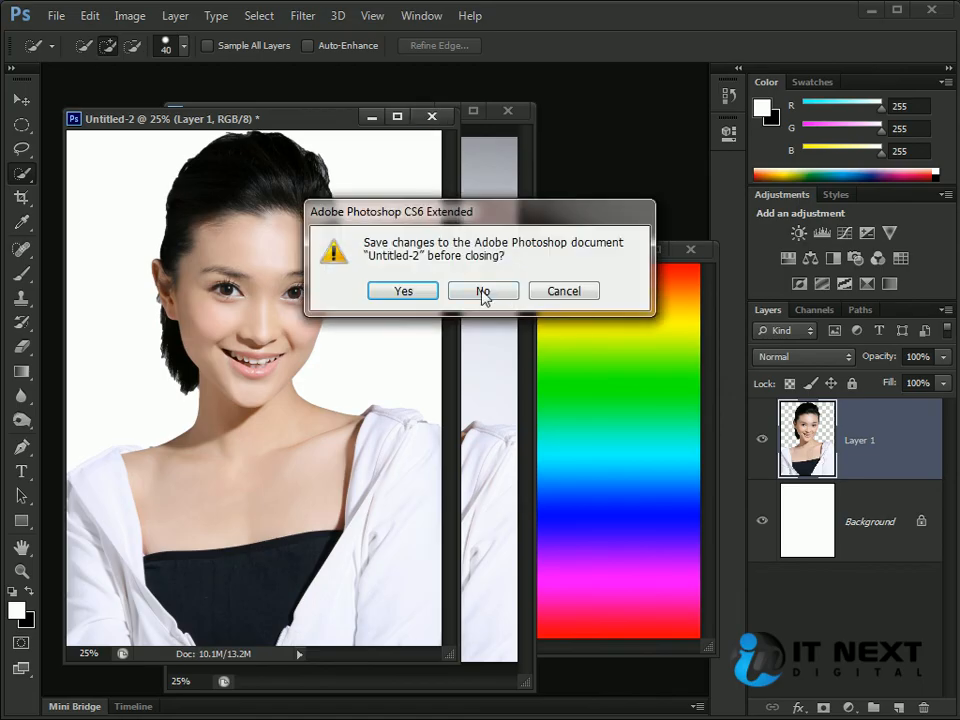
pyautogui.click(449, 289)
# Move the selected woman from the portrait onto the rainbow document and shift the oversized cutout until its upper corner is reachable
pyautogui.press('v')
pyautogui.moveTo(336, 501); pyautogui.dragTo(576, 481)
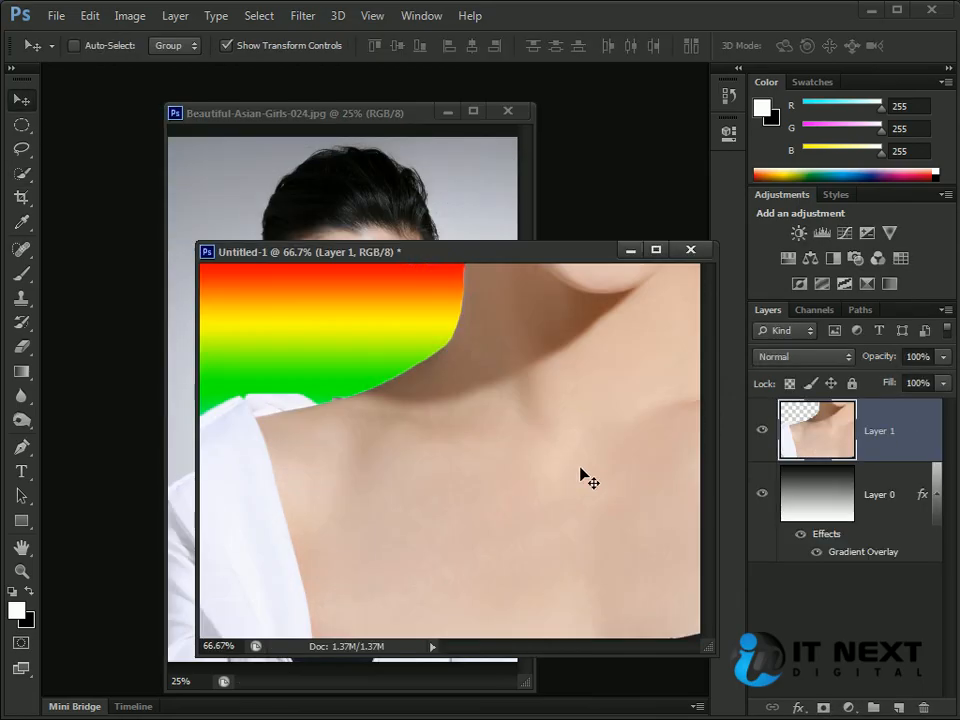
pyautogui.moveTo(581, 476); pyautogui.dragTo(252, 371)
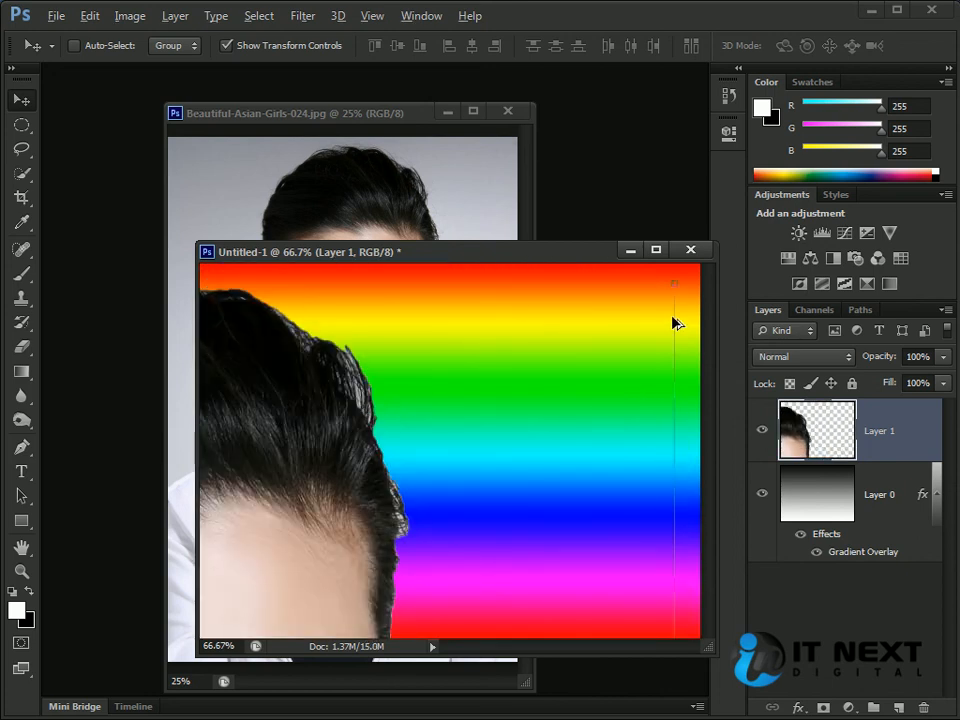
# Scale the cutout down to about 26% and place it on the right half of the rainbow
pyautogui.moveTo(676, 282); pyautogui.dragTo(474, 501)
pyautogui.moveTo(396, 568); pyautogui.dragTo(435, 440)
pyautogui.moveTo(524, 376); pyautogui.dragTo(603, 293)
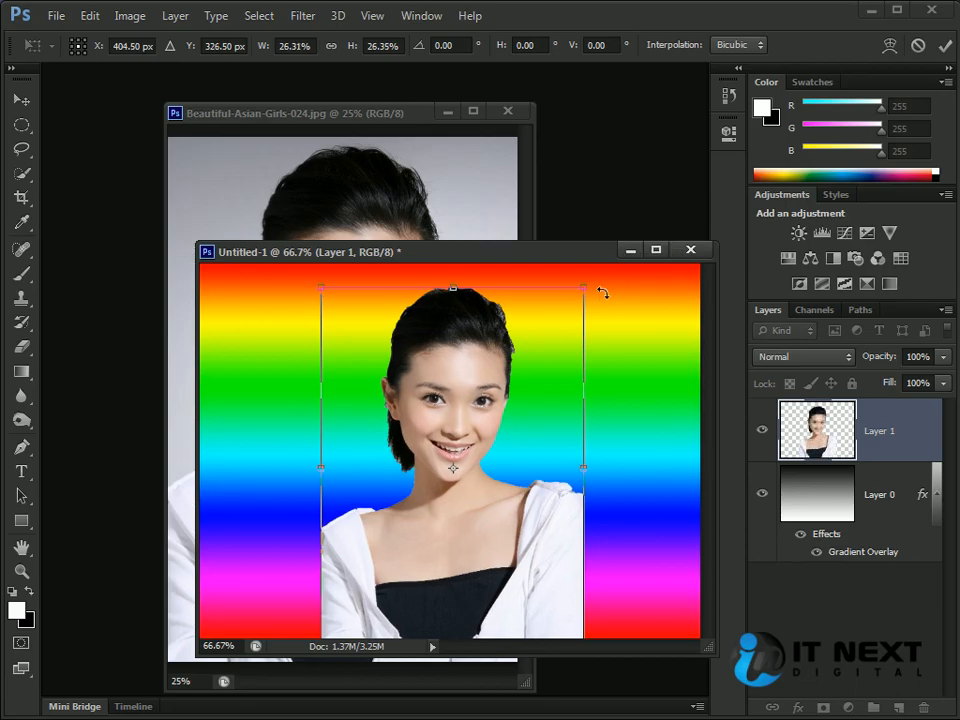
pyautogui.press('Return')
pyautogui.moveTo(480, 345); pyautogui.dragTo(604, 334)
# Refine the edge of the woman's selection in the portrait with Smooth 17, a larger Radius and a reduced Shift Edge
pyautogui.click(429, 205)
pyautogui.click(24, 130)
pyautogui.click(714, 46)
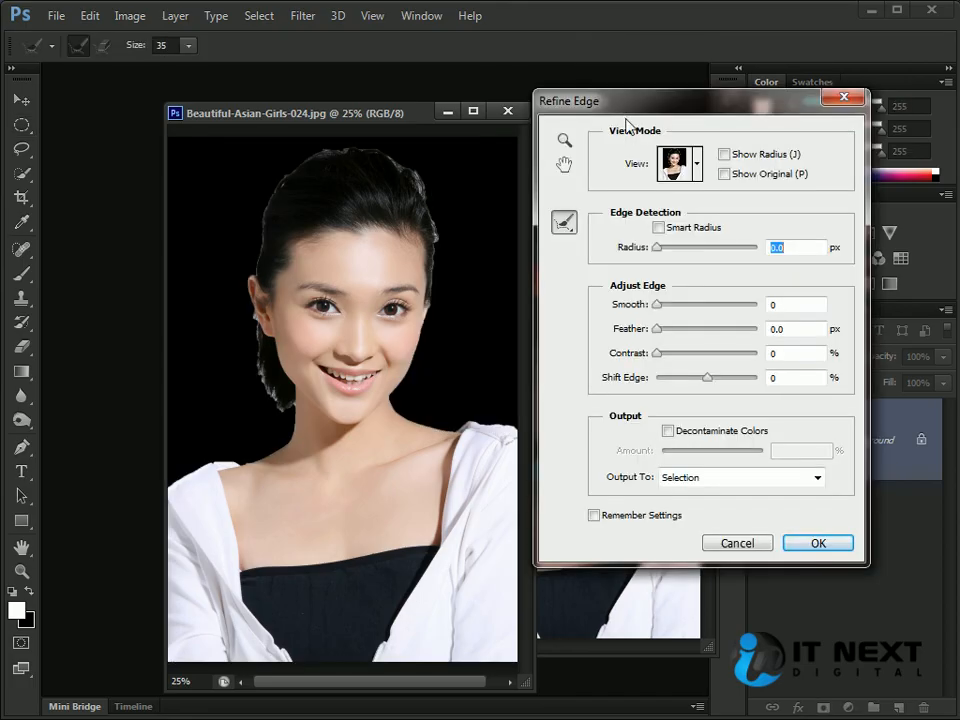
pyautogui.moveTo(658, 305); pyautogui.dragTo(674, 307)
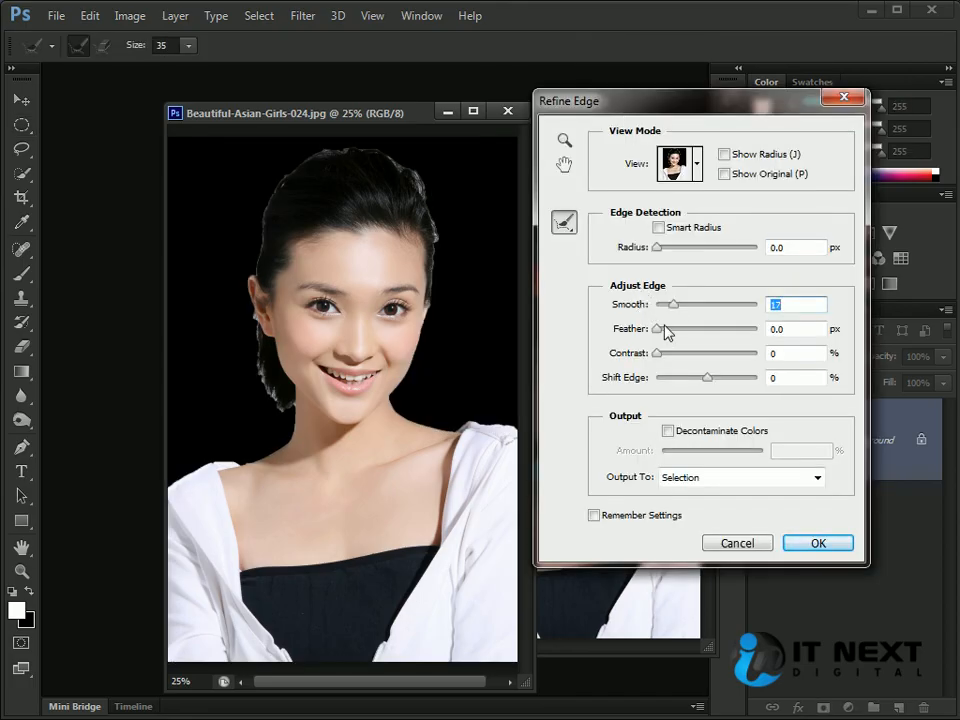
pyautogui.moveTo(657, 247); pyautogui.dragTo(680, 248)
pyautogui.moveTo(708, 379); pyautogui.dragTo(672, 329)
pyautogui.click(818, 542)
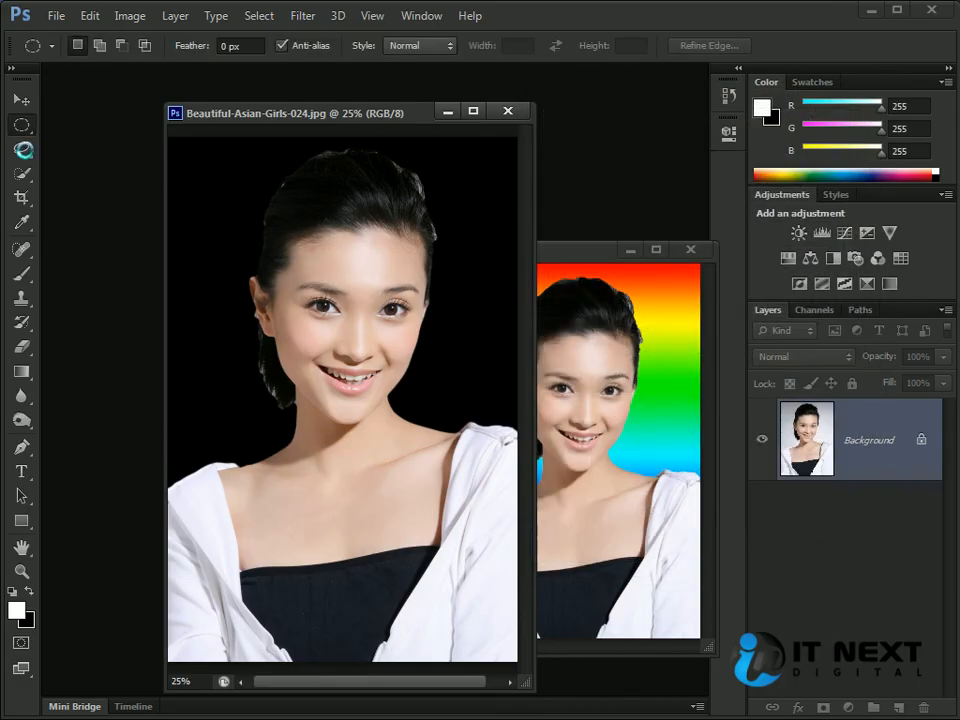
# Move the refined cutout onto the rainbow document, and scale it down to fit on the left half beside the first cutout
pyautogui.click(26, 104)
pyautogui.moveTo(612, 380); pyautogui.dragTo(369, 398)
pyautogui.moveTo(536, 317); pyautogui.dragTo(375, 498)
pyautogui.moveTo(332, 556); pyautogui.dragTo(505, 363)
pyautogui.moveTo(637, 299); pyautogui.dragTo(503, 402)
pyautogui.moveTo(483, 475); pyautogui.dragTo(375, 436)
pyautogui.moveTo(436, 394); pyautogui.dragTo(402, 380)
pyautogui.press('Return')
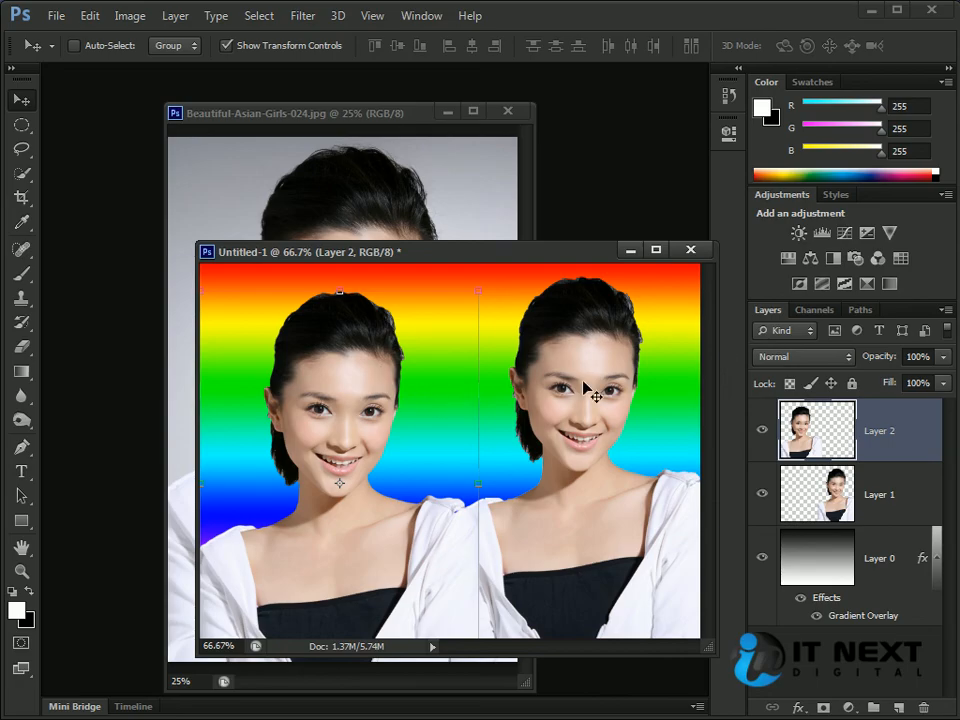
# Examine the hair edges of both cutouts against the rainbow background at 200% magnification
pyautogui.hotkey('ctrl', '+')
pyautogui.hotkey('ctrl', '+')
pyautogui.press('space')
pyautogui.moveTo(420, 394); pyautogui.dragTo(570, 468)
pyautogui.moveTo(683, 378); pyautogui.dragTo(409, 450)
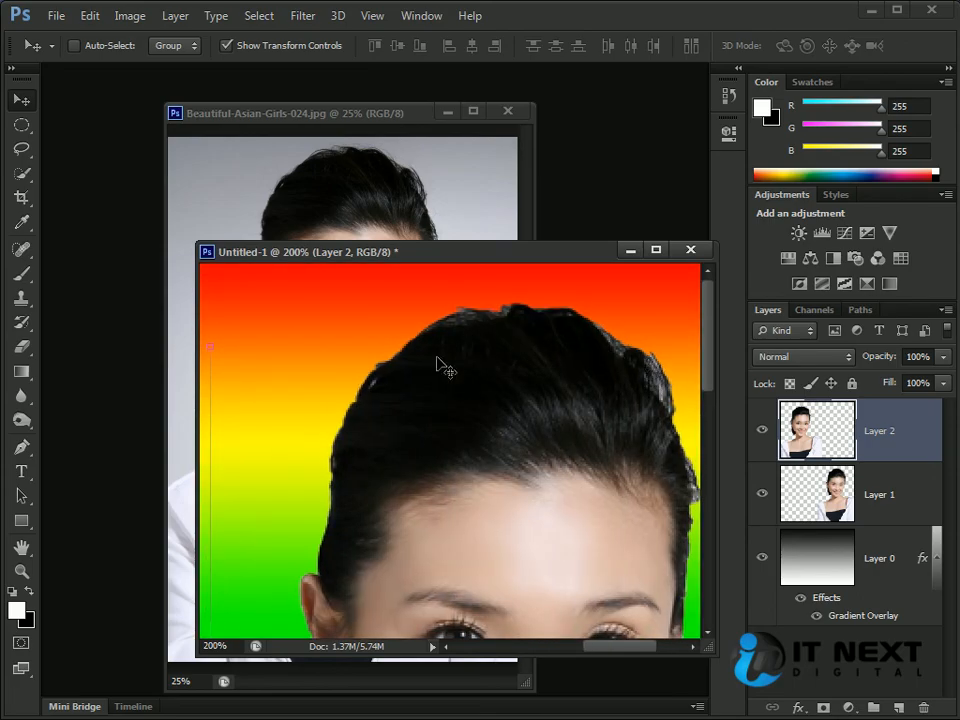
pyautogui.moveTo(280, 390); pyautogui.dragTo(660, 424)
pyautogui.moveTo(418, 436); pyautogui.dragTo(621, 471)
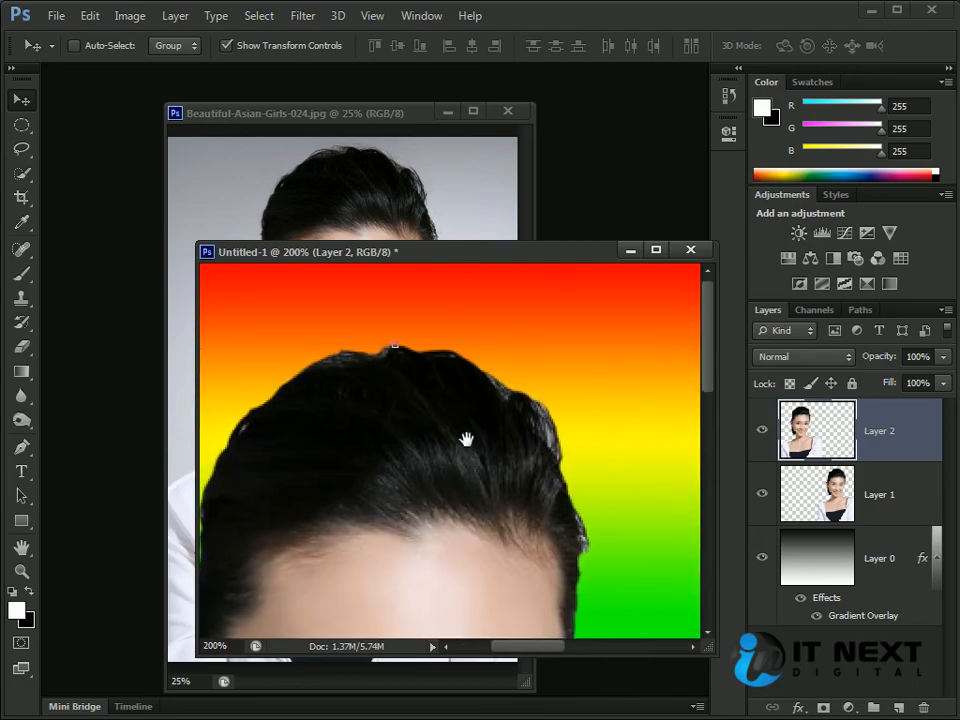
pyautogui.moveTo(482, 449); pyautogui.dragTo(461, 429)
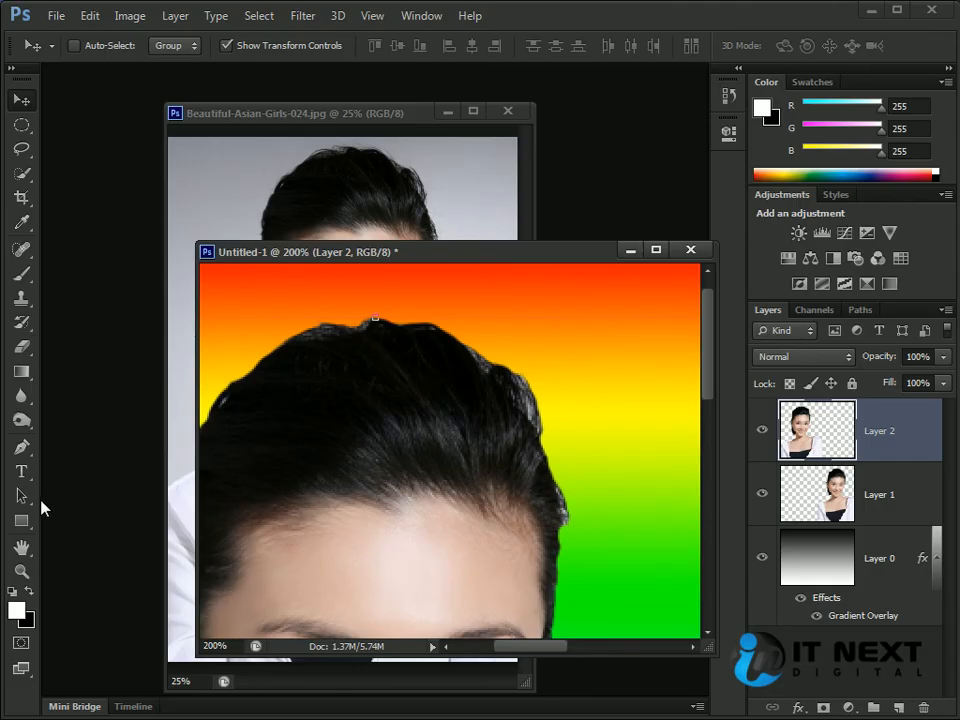
# Darken the light fringe along the refined cutout's hair edge with the Burn tool, using Midtones range and 50% exposure
pyautogui.click(21, 420)
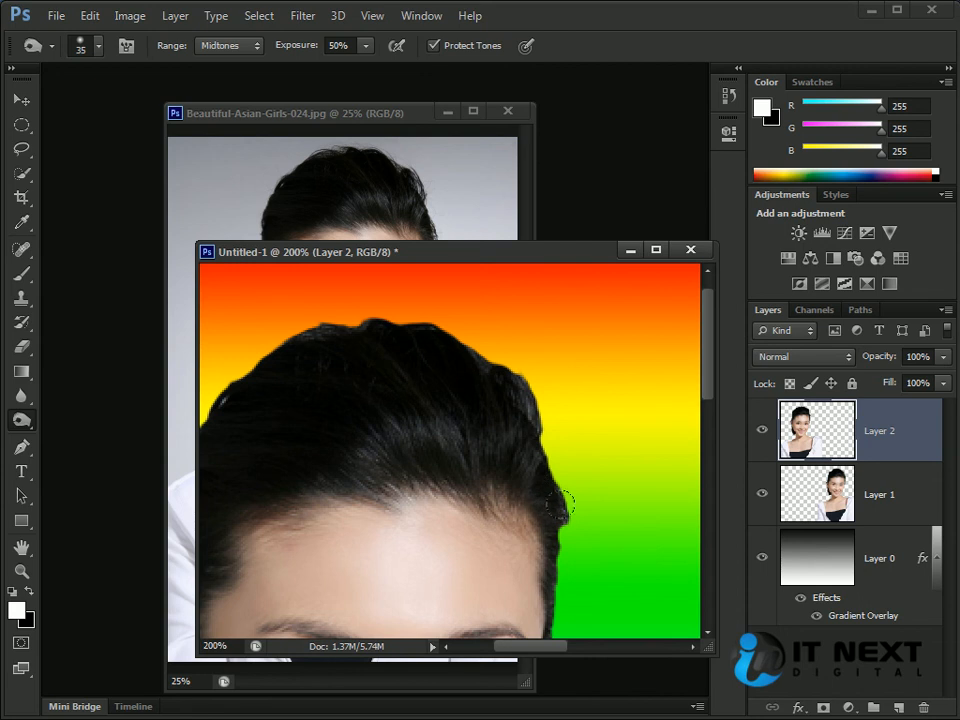
pyautogui.moveTo(343, 420)
pyautogui.mouseDown()
pyautogui.moveTo(563, 435)
pyautogui.moveTo(427, 422)
pyautogui.moveTo(360, 431)
pyautogui.mouseUp()
# Show the whole rainbow composition at 50% and activate the Quick Selection tool
pyautogui.hotkey('ctrl', '-')
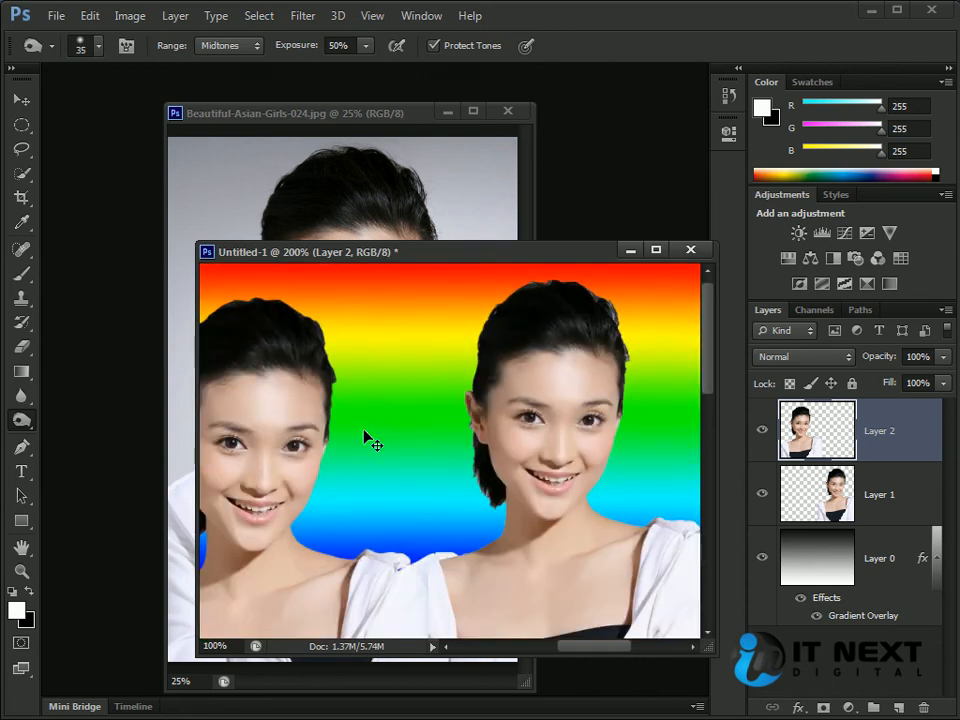
pyautogui.hotkey('ctrl', '-')
pyautogui.click(28, 174)
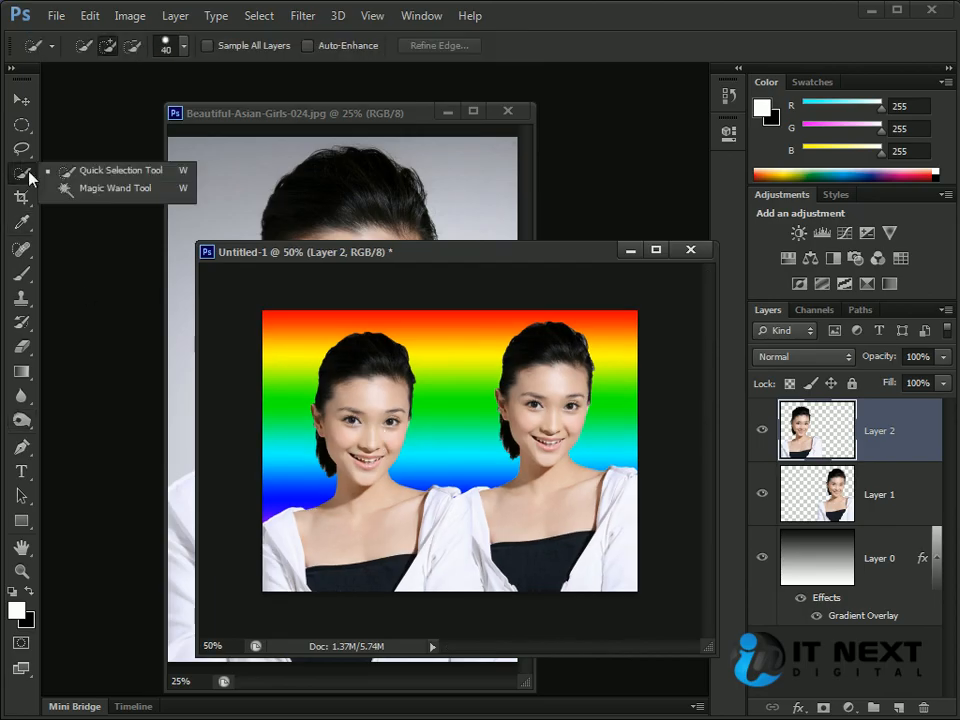
pyautogui.click(101, 172)
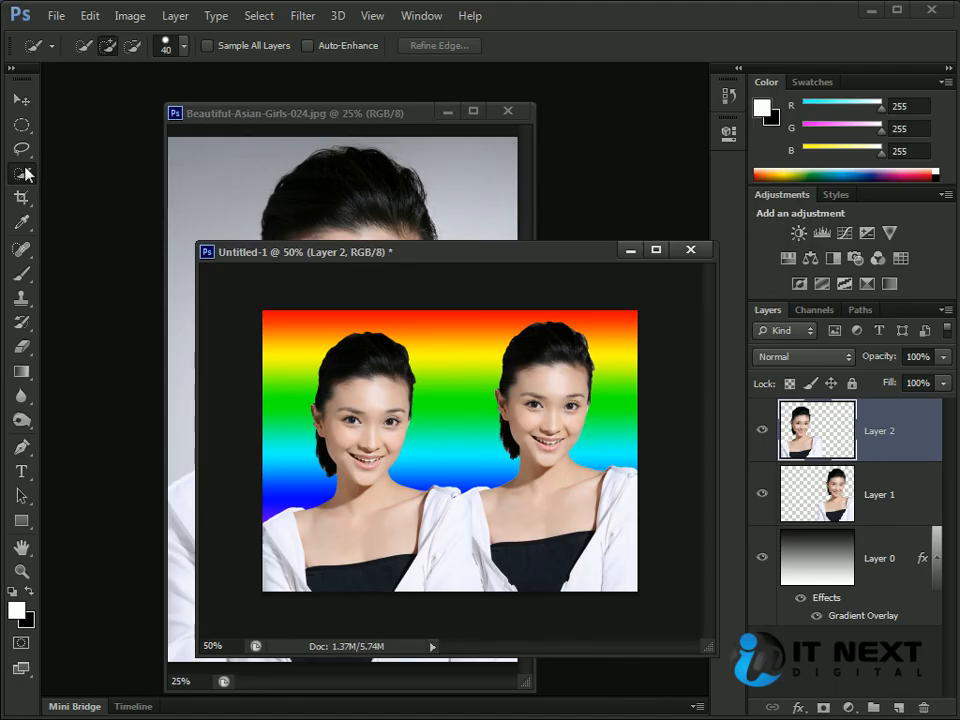